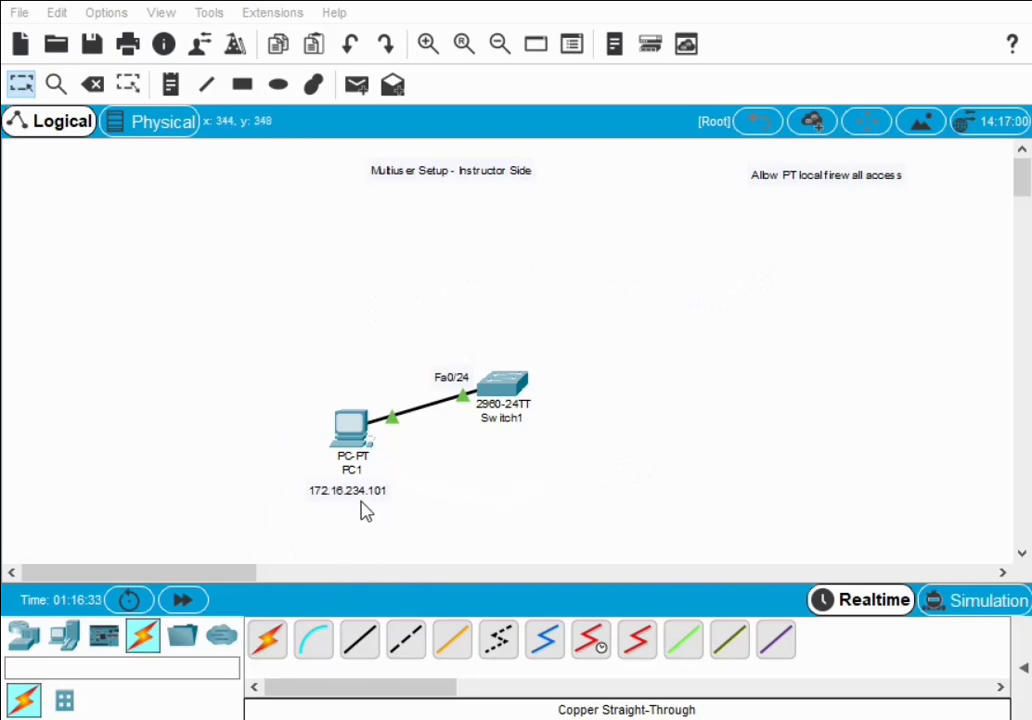
# Step: Check PC1's IP settings (172.16.234.101, mask 255.255.0.0), then close PC1's window
pyautogui.click(362, 440)
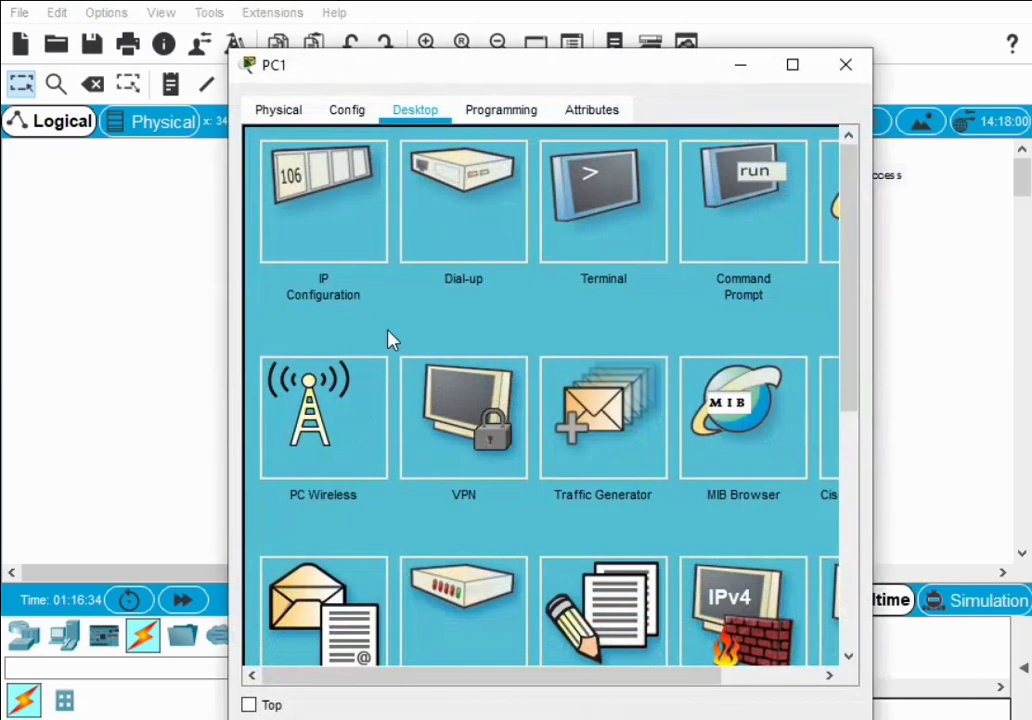
pyautogui.click(334, 219)
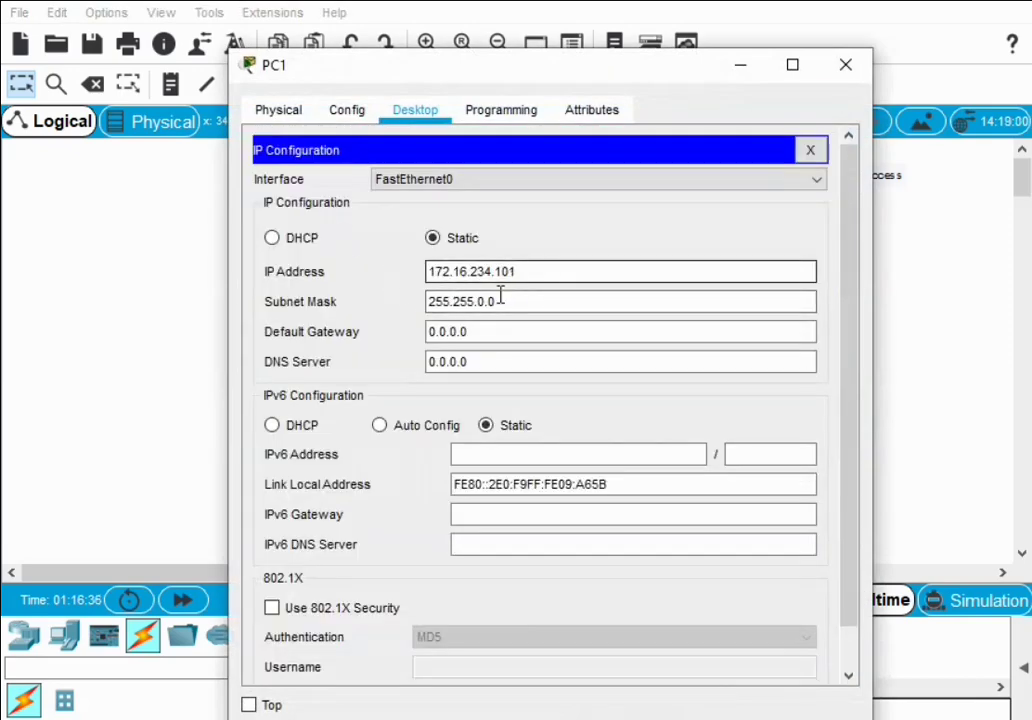
pyautogui.click(523, 327)
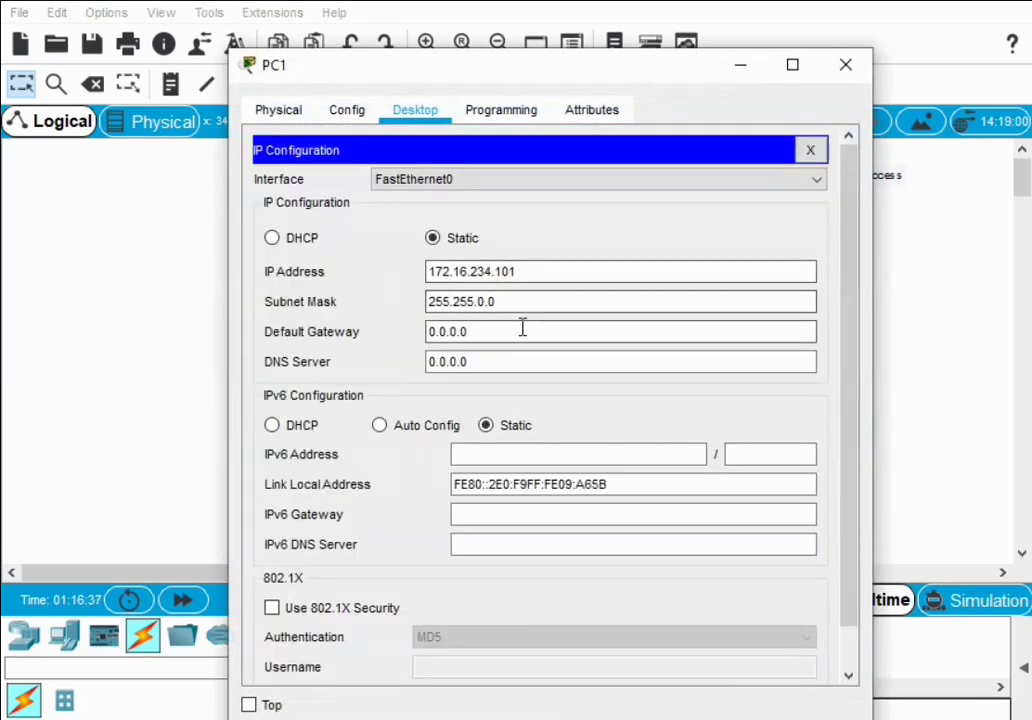
pyautogui.click(810, 150)
pyautogui.click(846, 65)
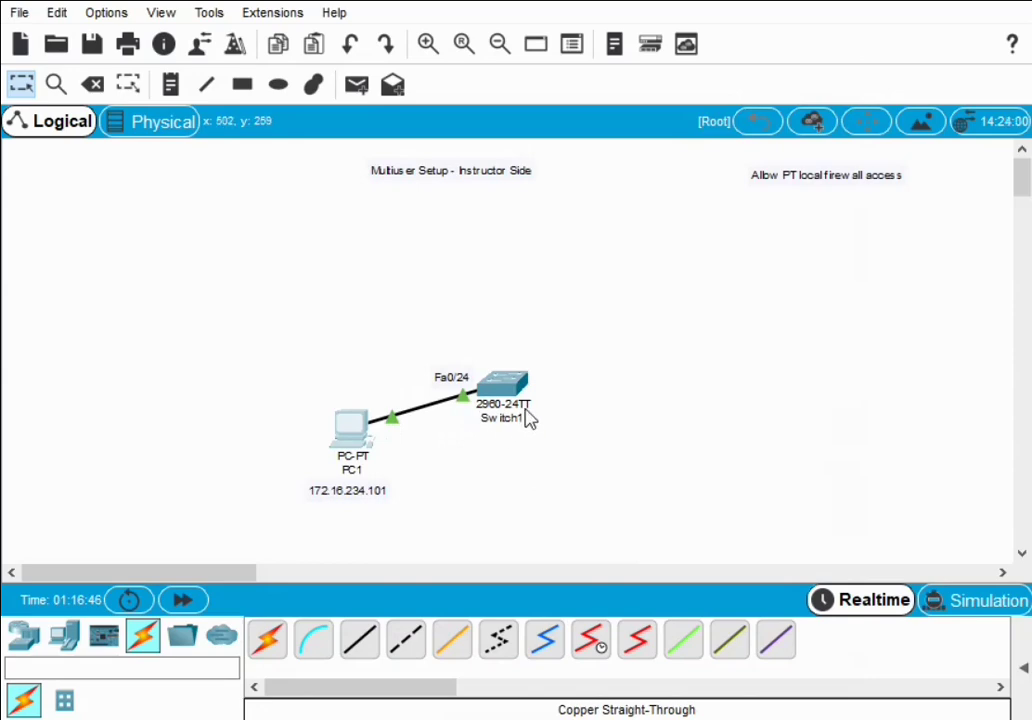
pyautogui.moveTo(528, 418)
# Step: Place an Incoming Multiuser cloud, Peer1, above Switch1 with its own connection password instead of the global one
pyautogui.click(224, 646)
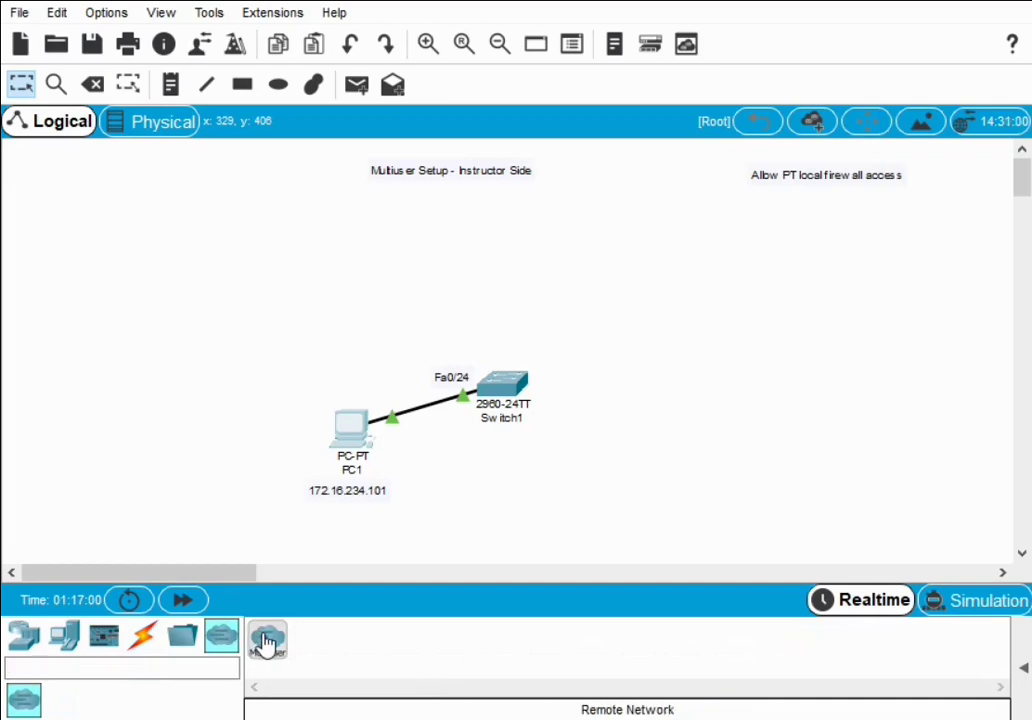
pyautogui.moveTo(262, 643); pyautogui.dragTo(527, 258)
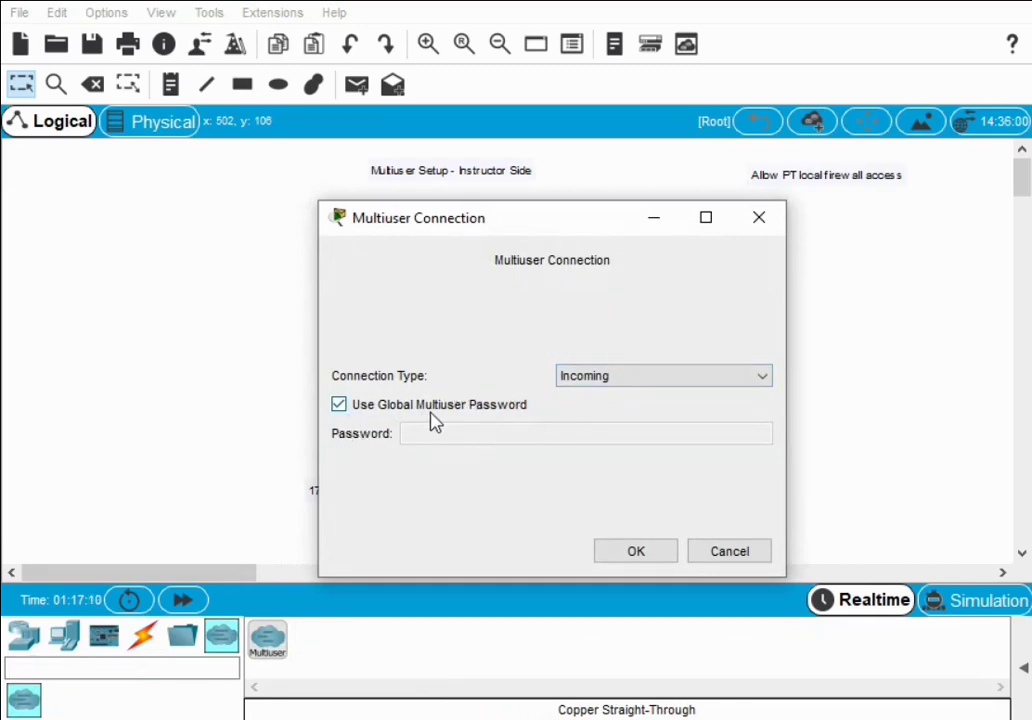
pyautogui.click(340, 406)
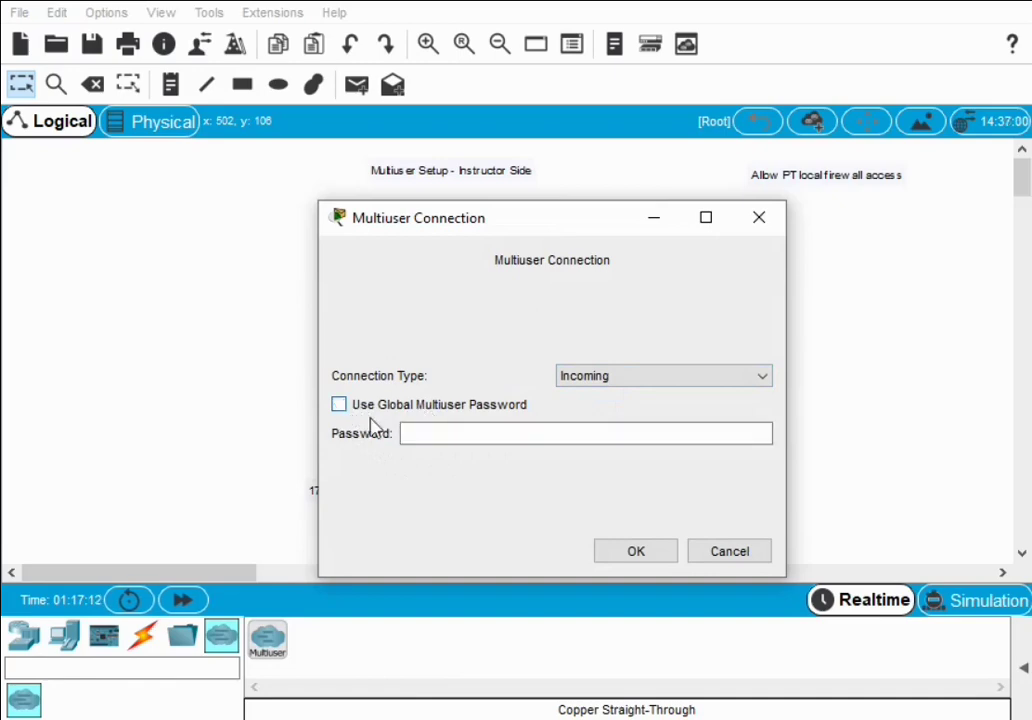
pyautogui.click(427, 436)
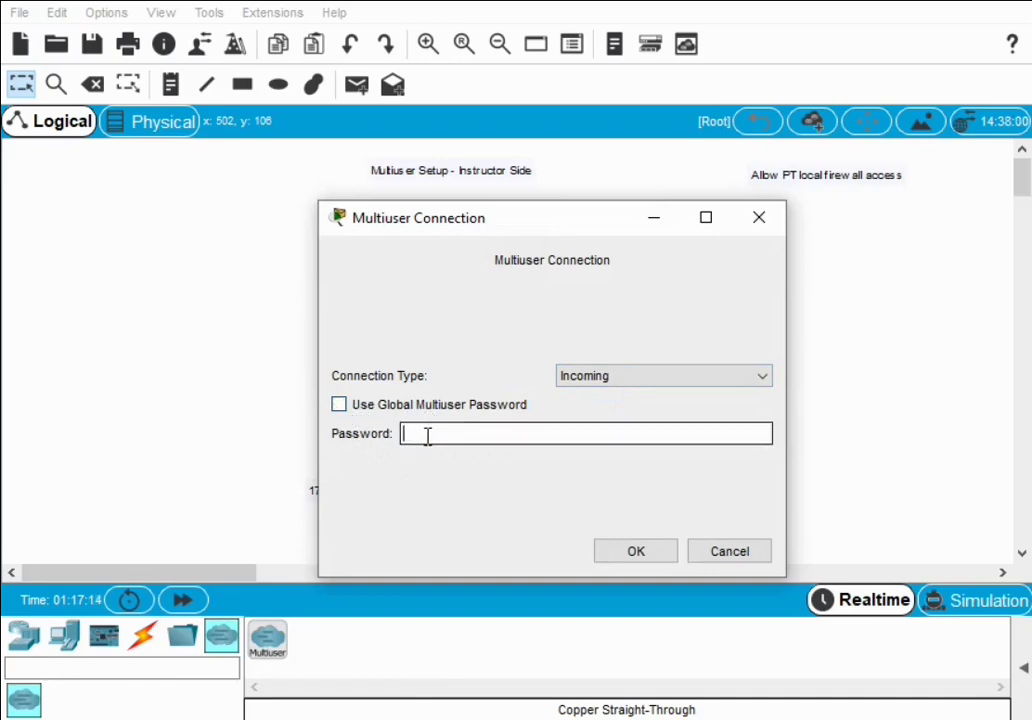
pyautogui.write('12345')
pyautogui.click(650, 555)
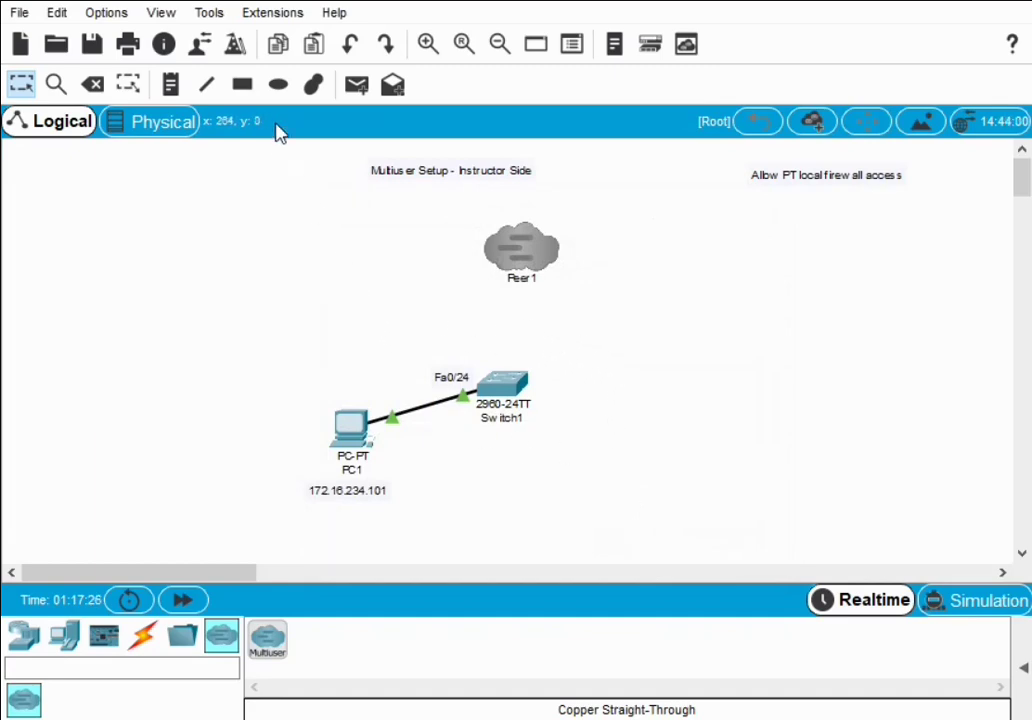
pyautogui.click(285, 18)
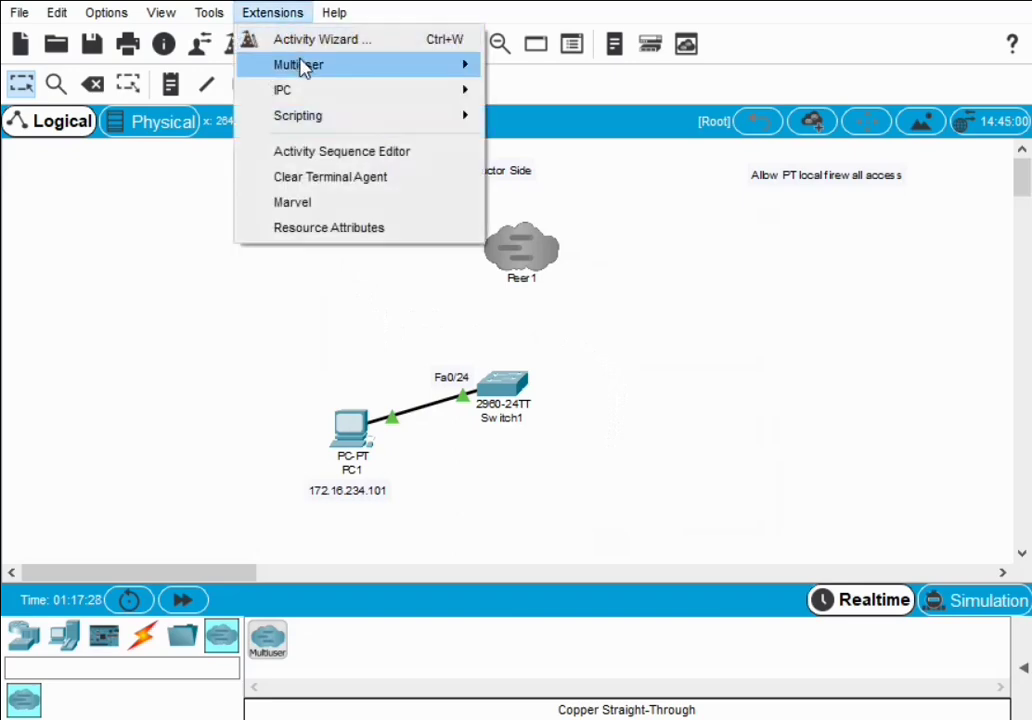
pyautogui.moveTo(303, 66)
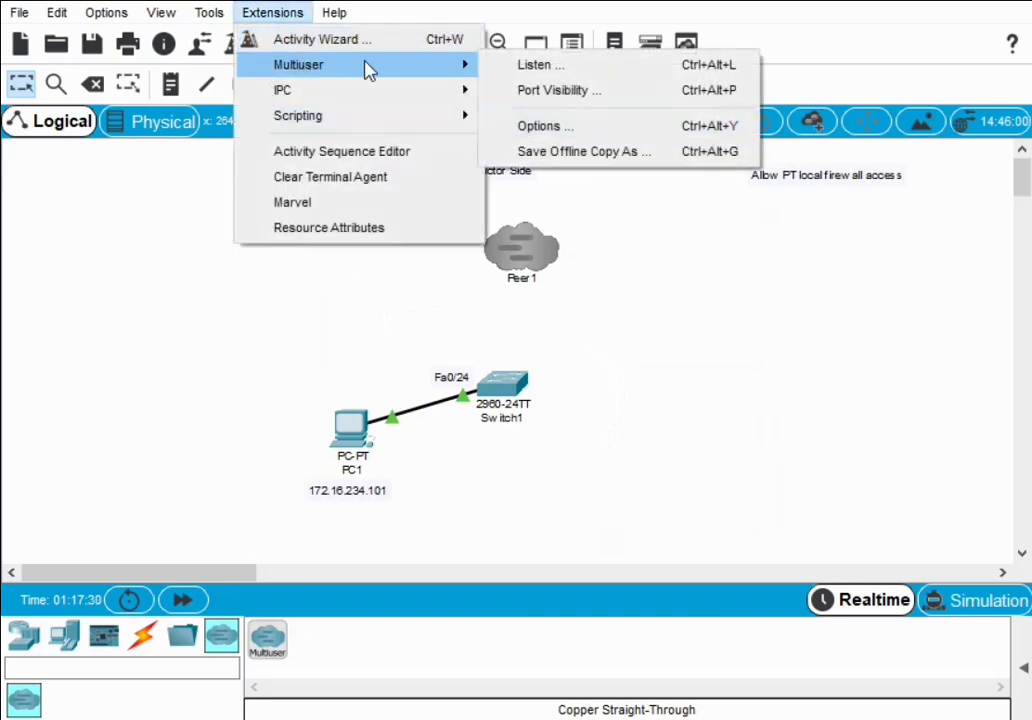
pyautogui.click(535, 65)
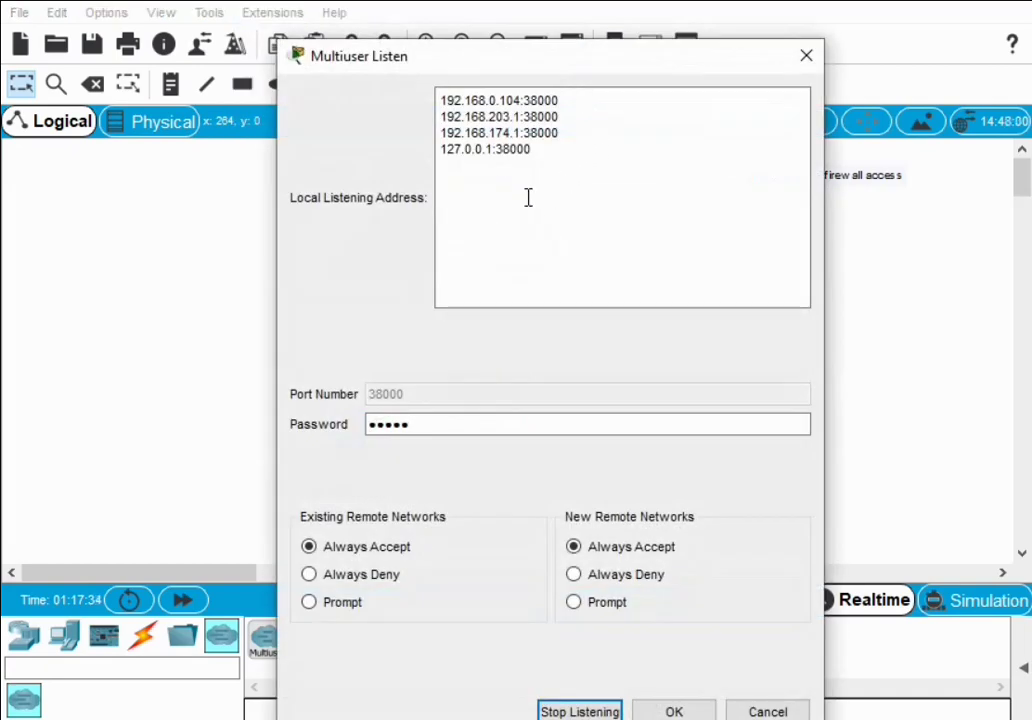
pyautogui.moveTo(573, 58); pyautogui.dragTo(579, 28)
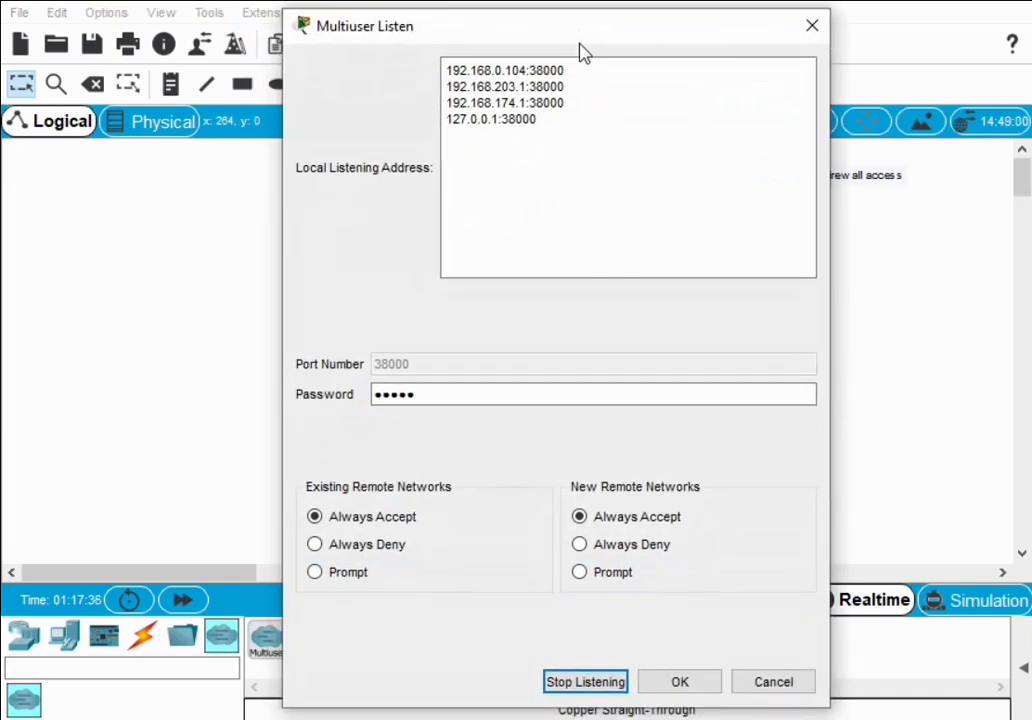
pyautogui.click(315, 575)
pyautogui.click(580, 574)
pyautogui.click(315, 517)
pyautogui.click(580, 517)
pyautogui.click(426, 394)
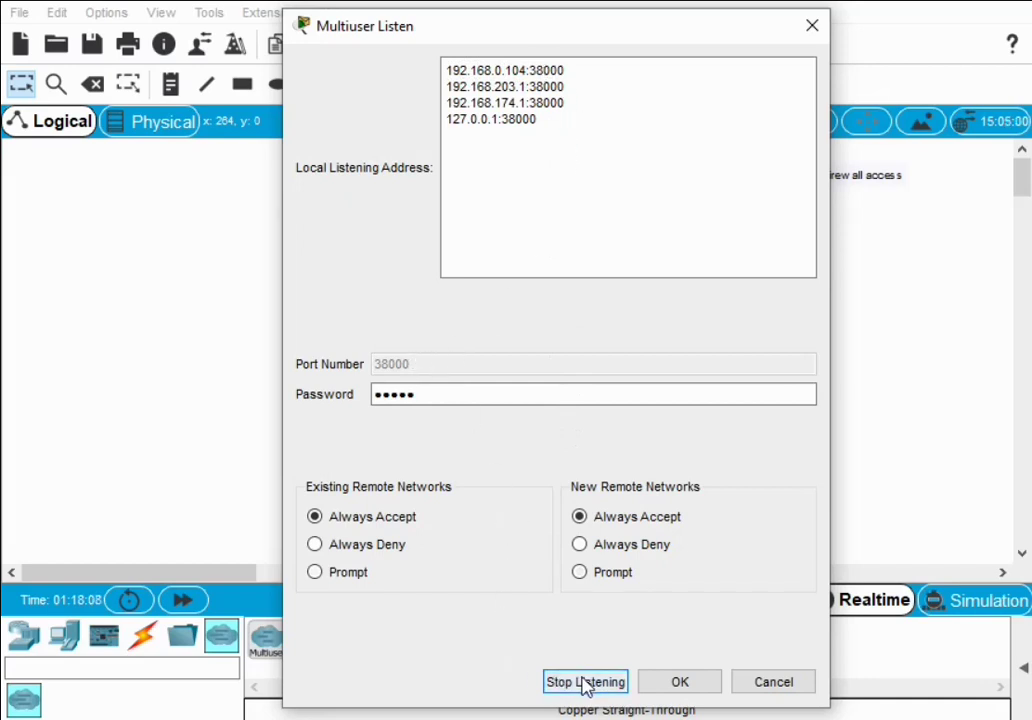
pyautogui.click(680, 690)
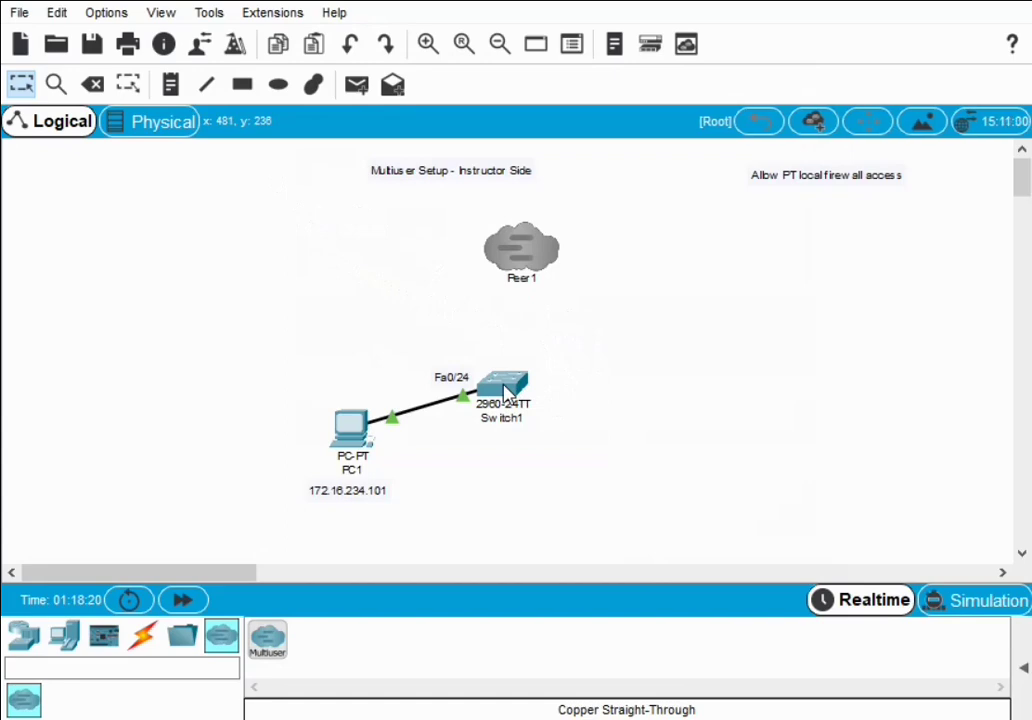
# Step: In Multiuser Port Visibility, clear all of Switch1's port selections
pyautogui.moveTo(507, 392)
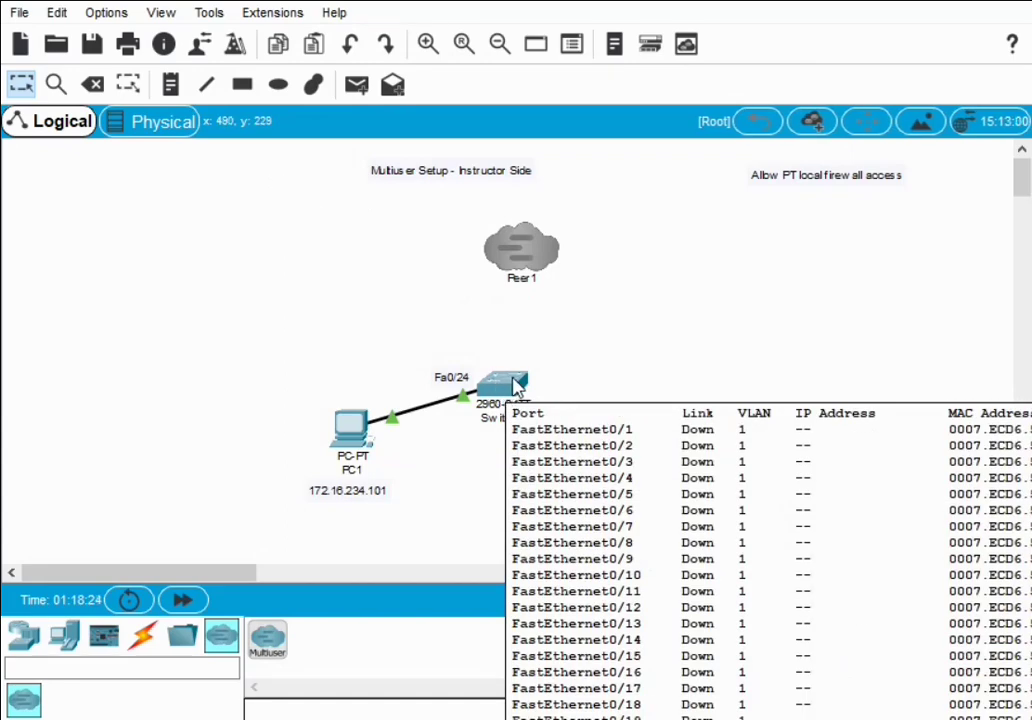
pyautogui.click(272, 14)
pyautogui.moveTo(307, 70)
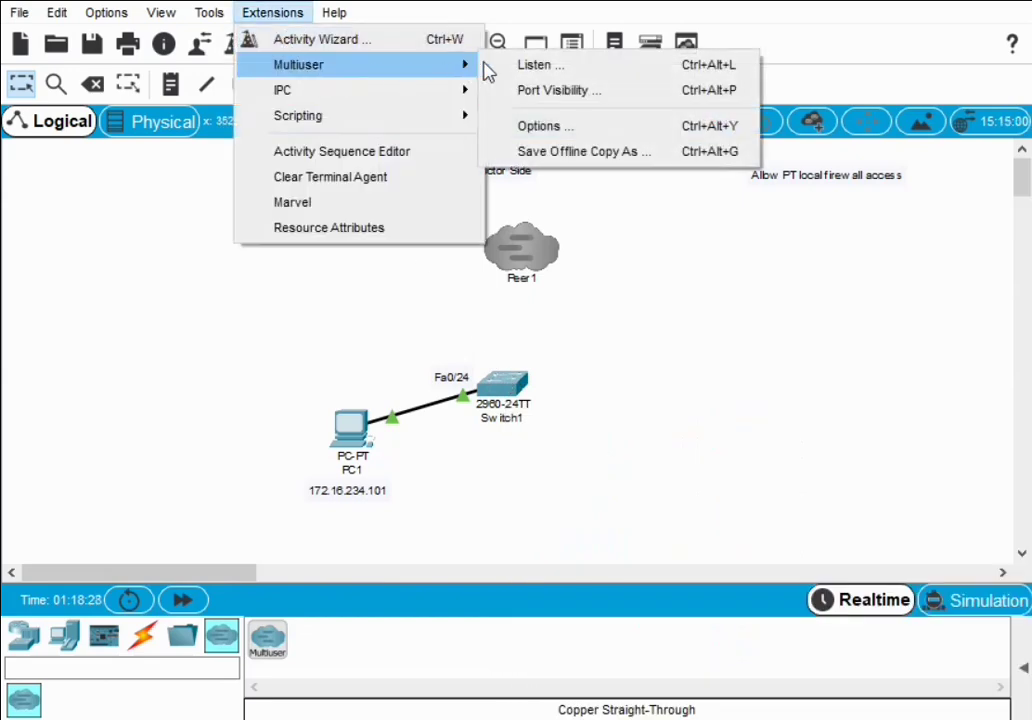
pyautogui.click(530, 91)
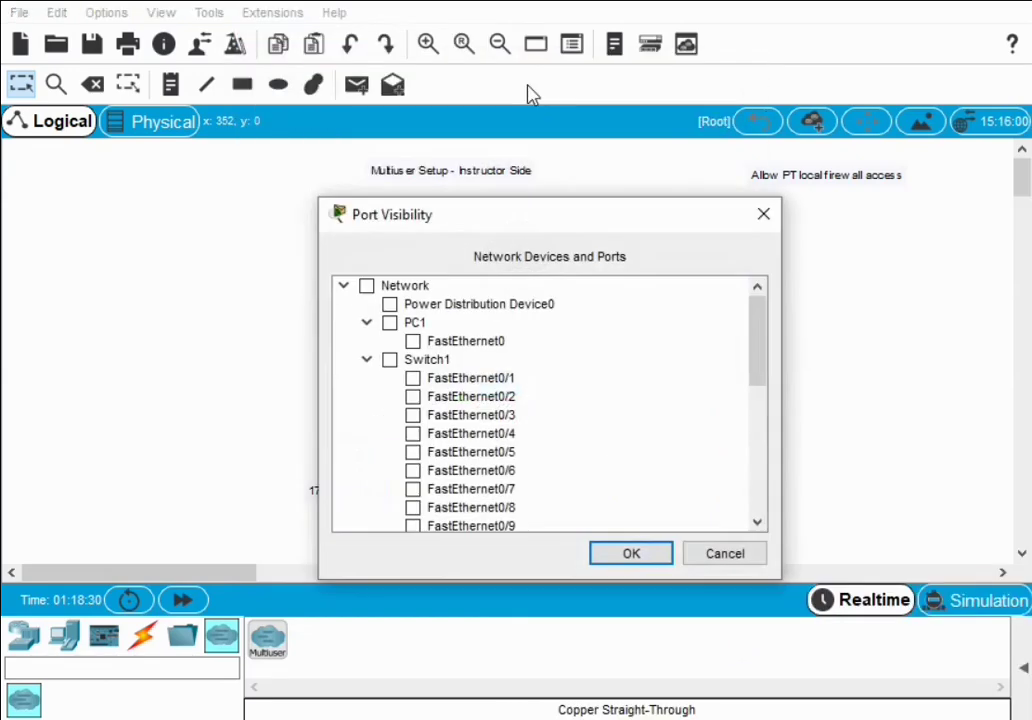
pyautogui.scroll(-2, 555, 390)
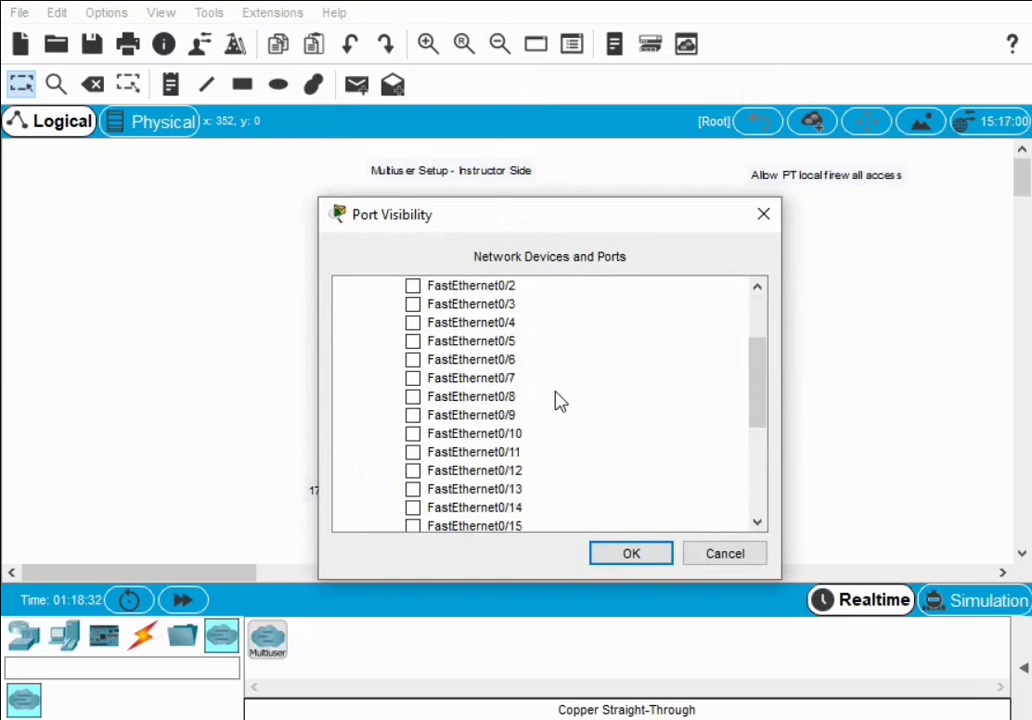
pyautogui.scroll(1, 553, 400)
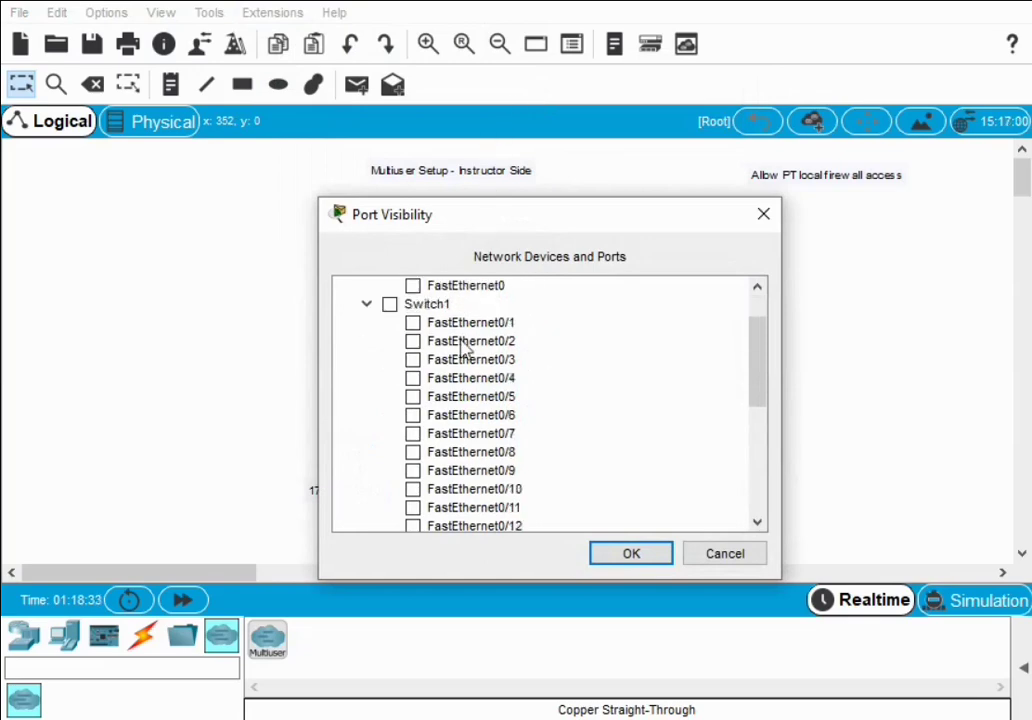
pyautogui.click(390, 304)
pyautogui.scroll(-5, 421, 362)
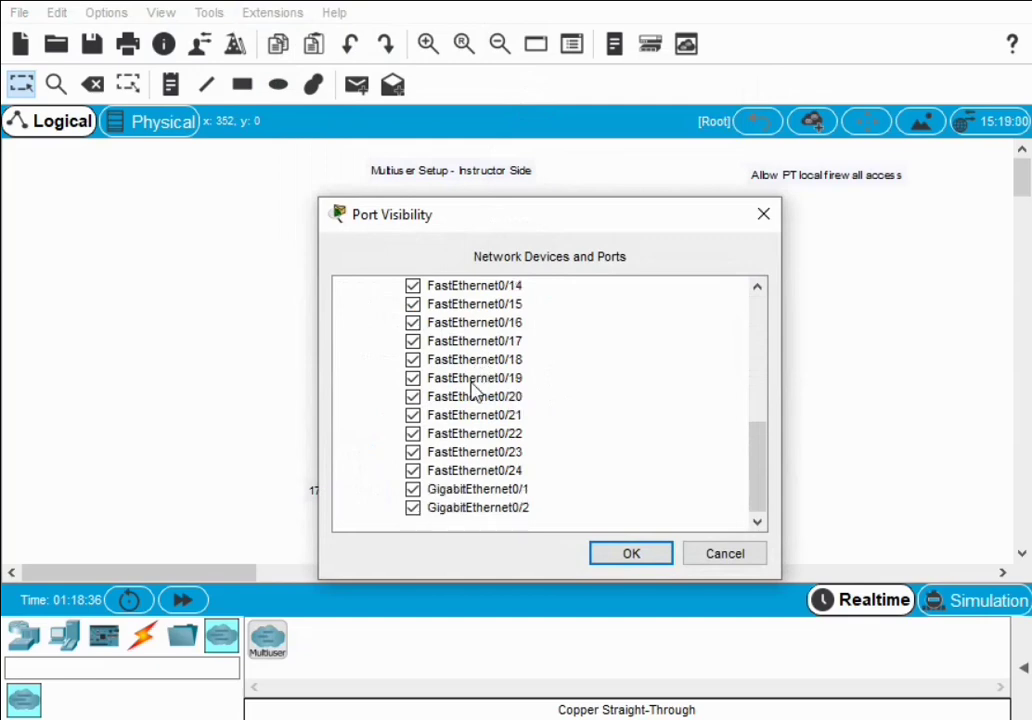
pyautogui.scroll(6, 516, 472)
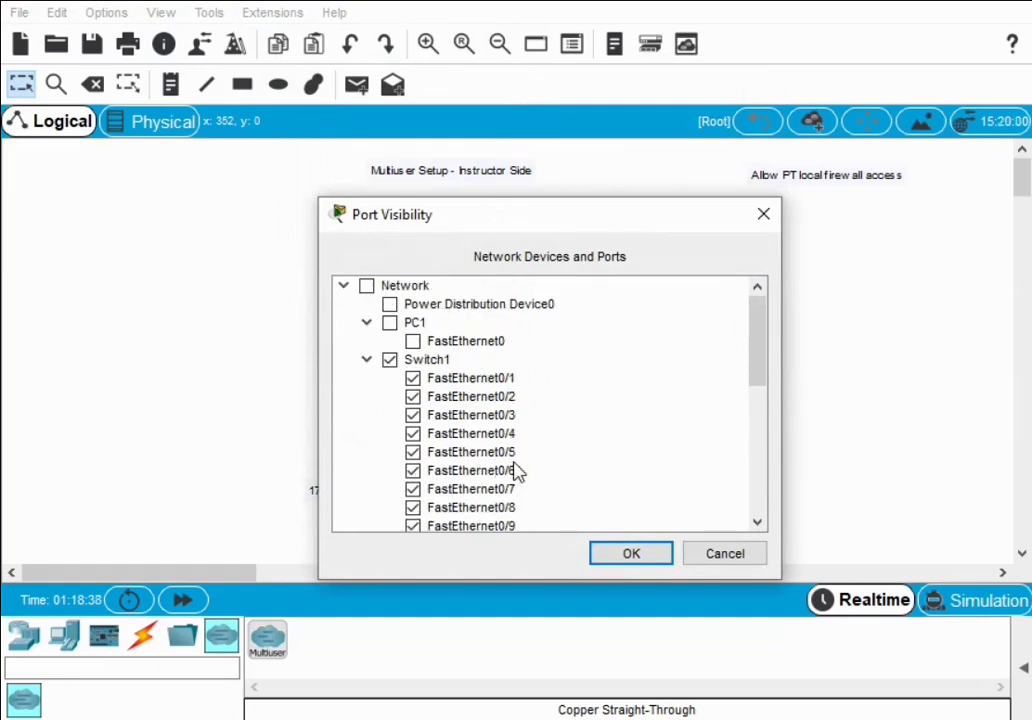
pyautogui.click(390, 359)
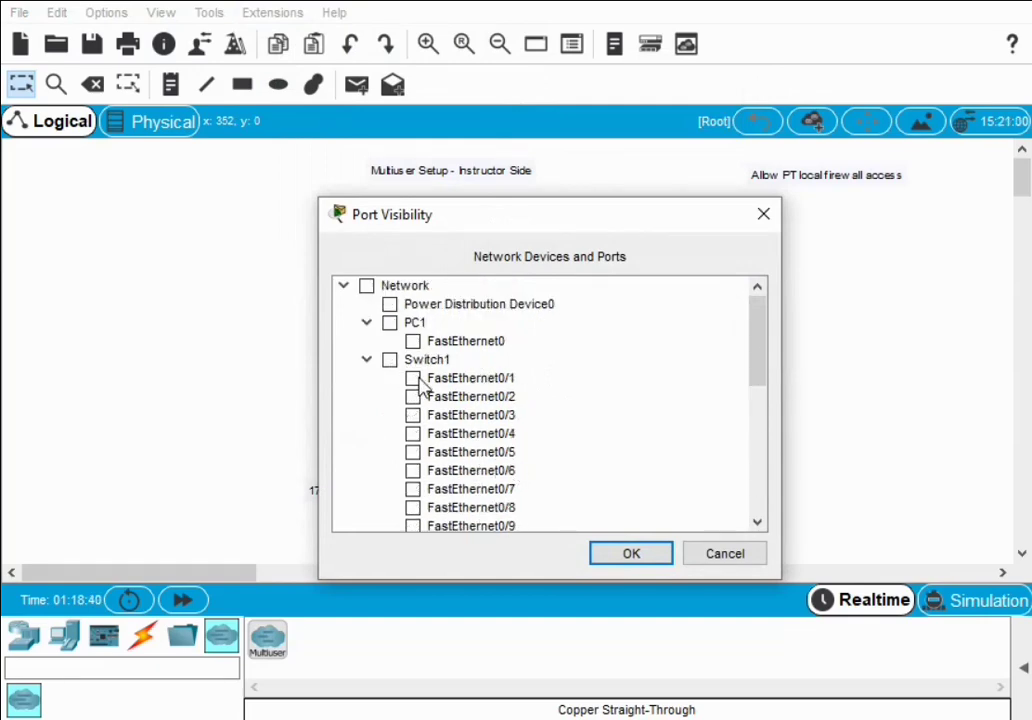
# Step: Share only Switch1's FastEthernet0/1 through 0/5 with peers and confirm
pyautogui.click(414, 380)
pyautogui.click(413, 397)
pyautogui.click(413, 415)
pyautogui.click(413, 433)
pyautogui.click(413, 452)
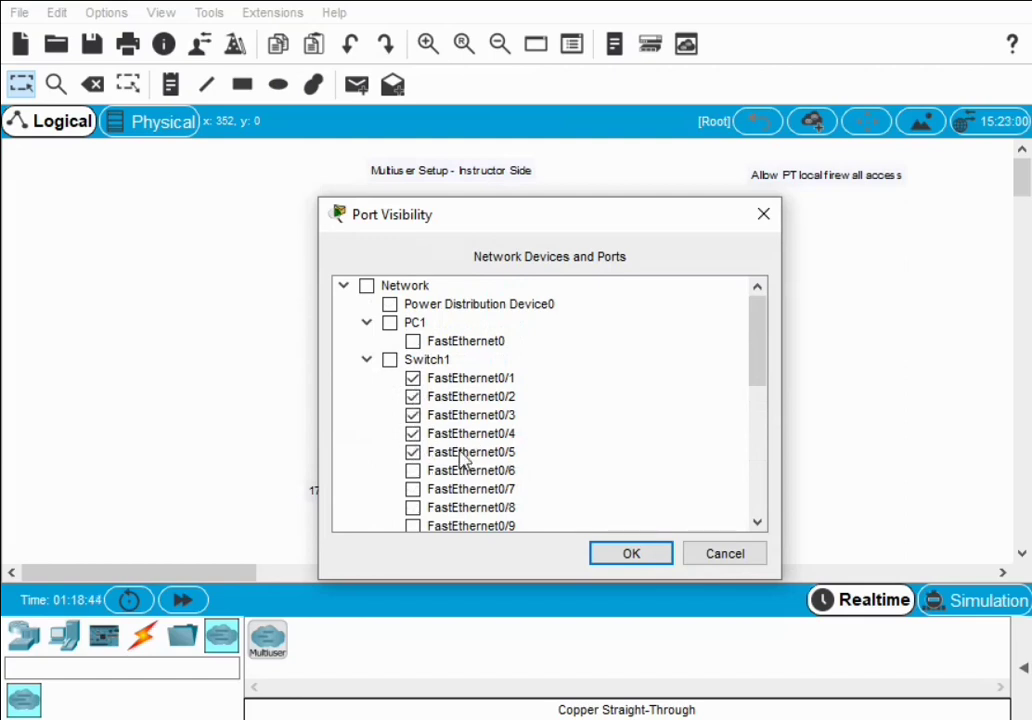
pyautogui.click(632, 556)
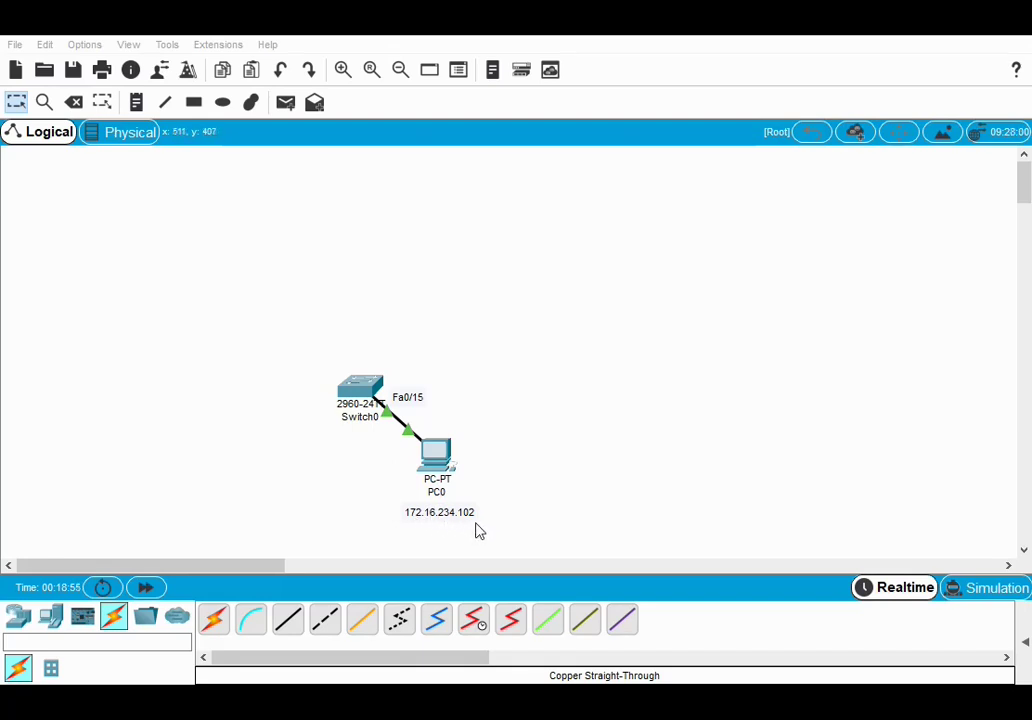
# Step: Place the Peer0 multiuser cloud above the switch
pyautogui.click(178, 622)
pyautogui.click(213, 618)
pyautogui.click(316, 463)
pyautogui.click(432, 255)
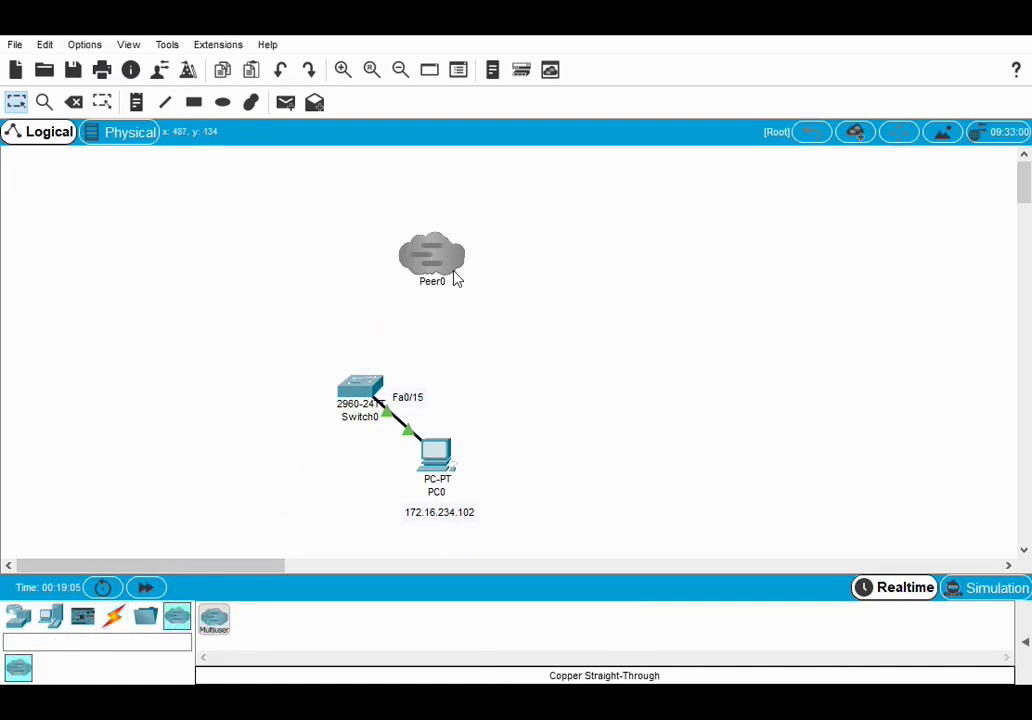
# Step: Set Peer0 to Outgoing to 192.168.0.104 port 38000, peer network Laptop, with a password, and connect
pyautogui.moveTo(432, 263)
pyautogui.click(438, 268)
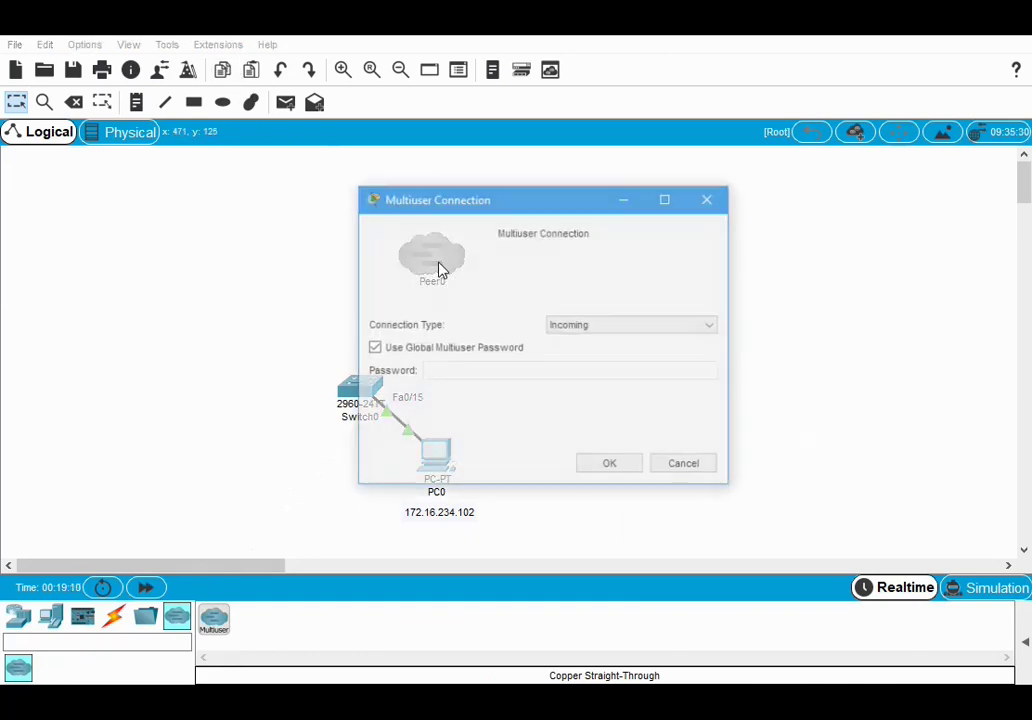
pyautogui.click(635, 330)
pyautogui.click(631, 356)
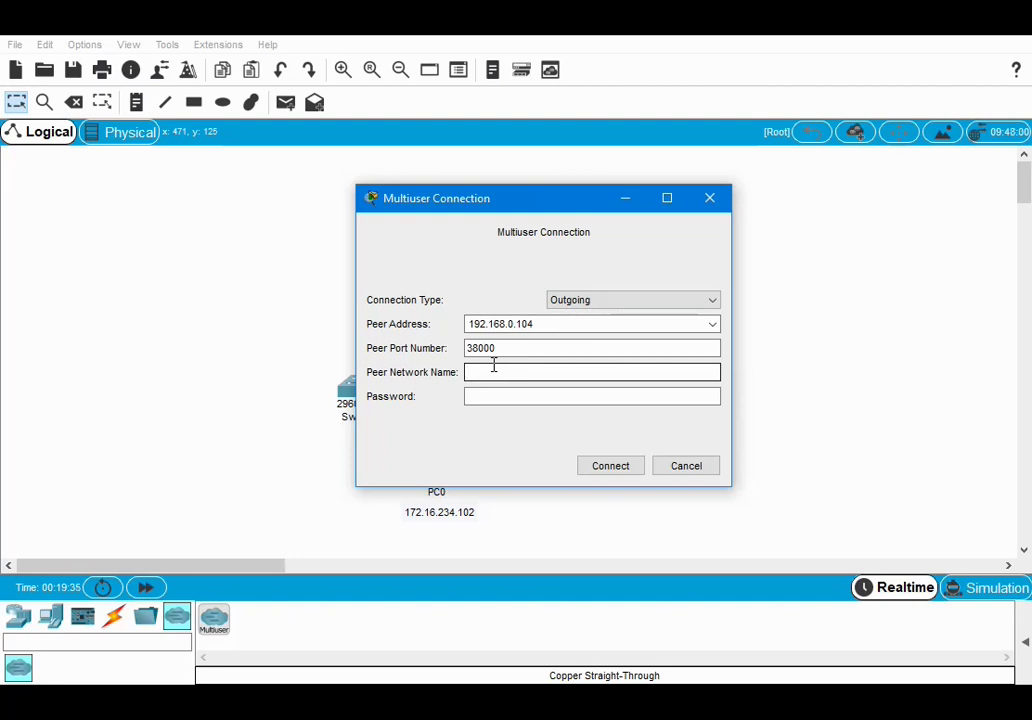
pyautogui.write('Laptop')
pyautogui.click(493, 395)
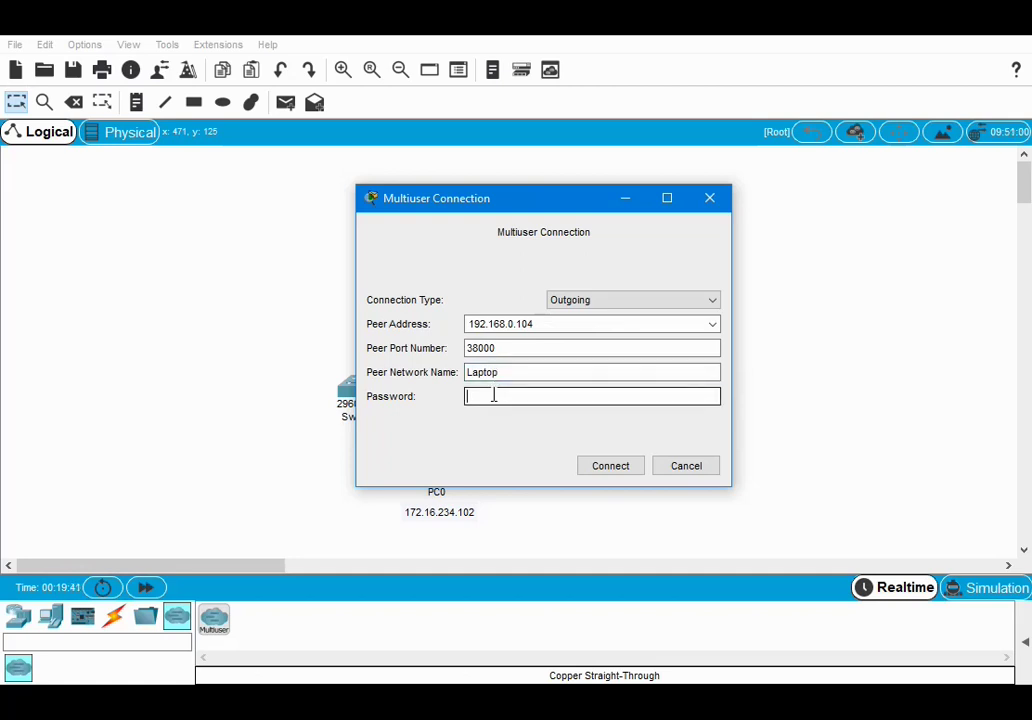
pyautogui.write('cisco')
pyautogui.click(612, 468)
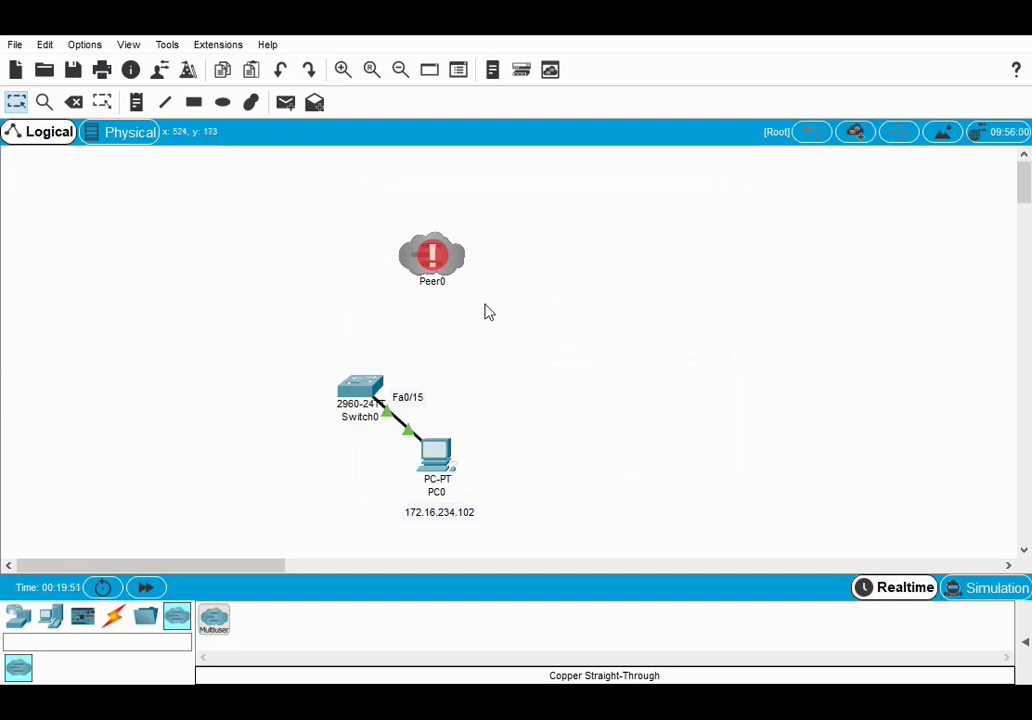
pyautogui.click(432, 263)
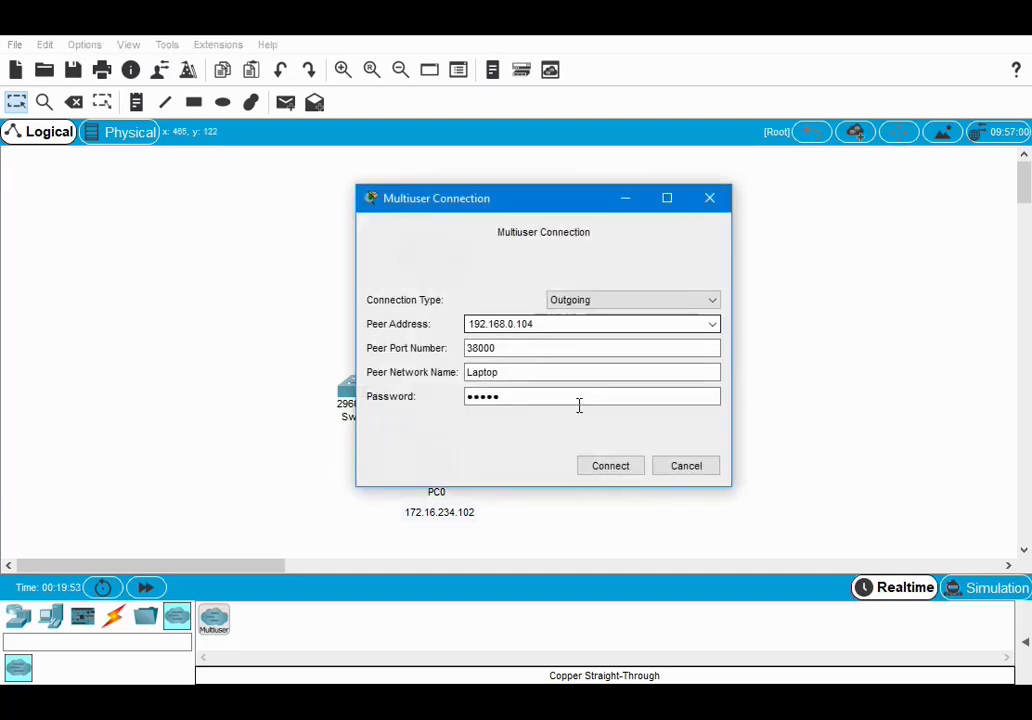
pyautogui.click(690, 470)
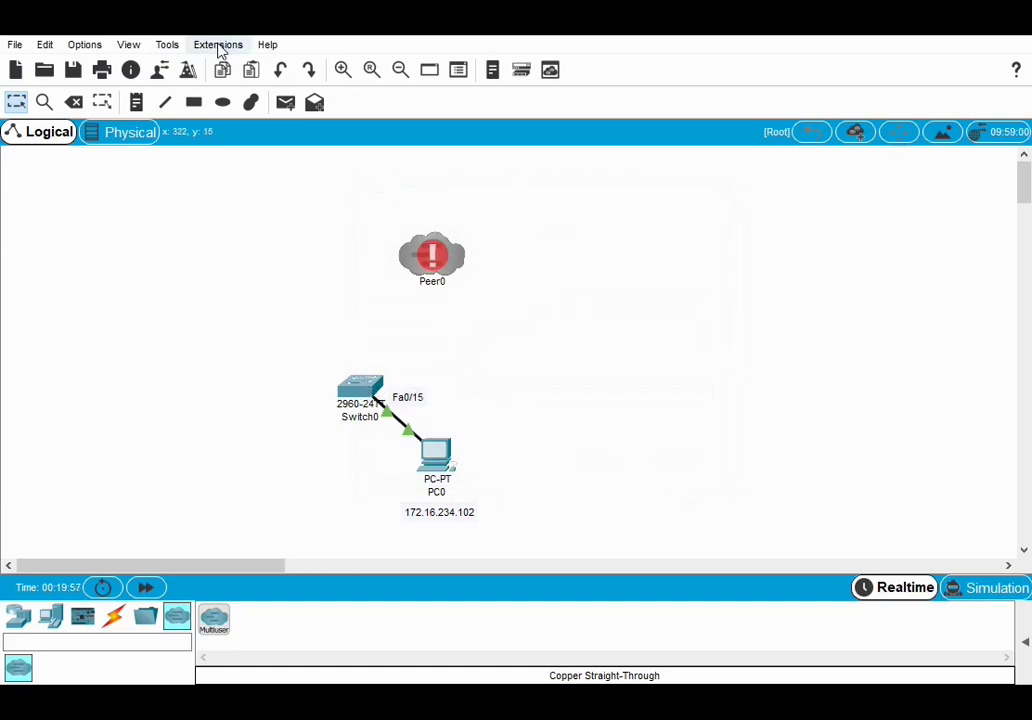
# Step: Make Switch0's FastEthernet0/1 through 0/5 visible to multiuser peers
pyautogui.click(219, 46)
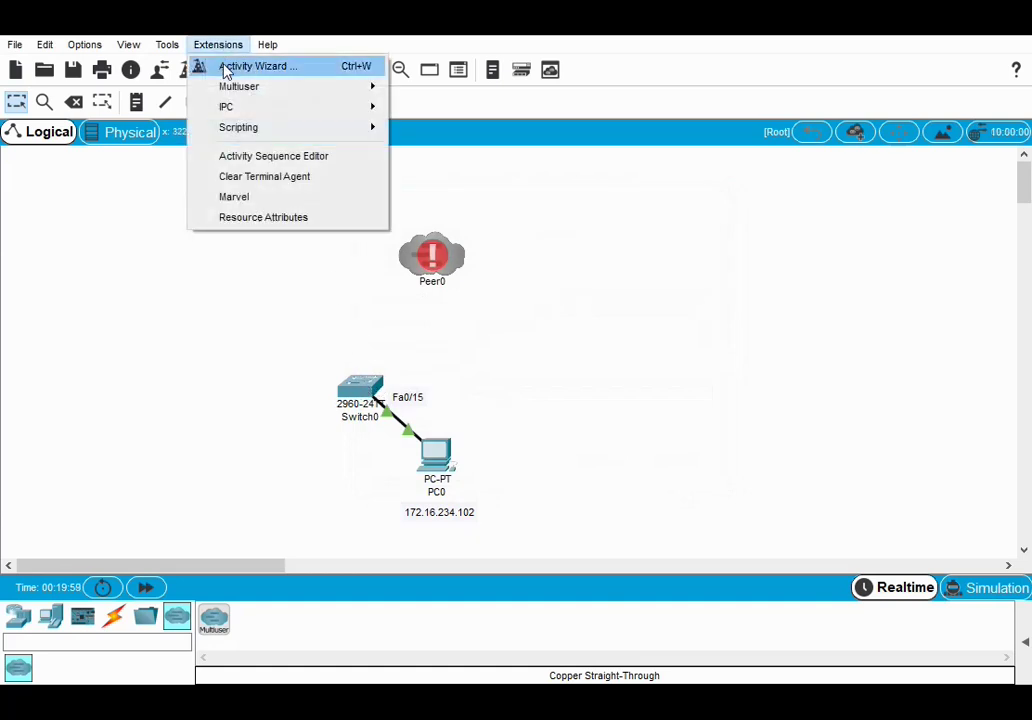
pyautogui.moveTo(233, 88)
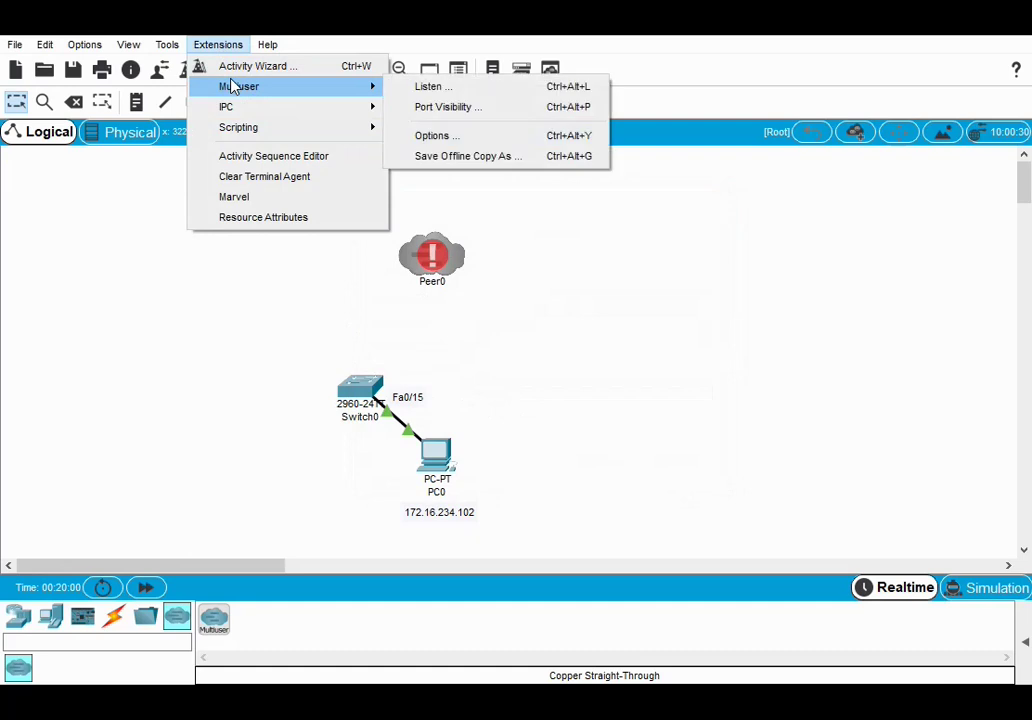
pyautogui.click(445, 110)
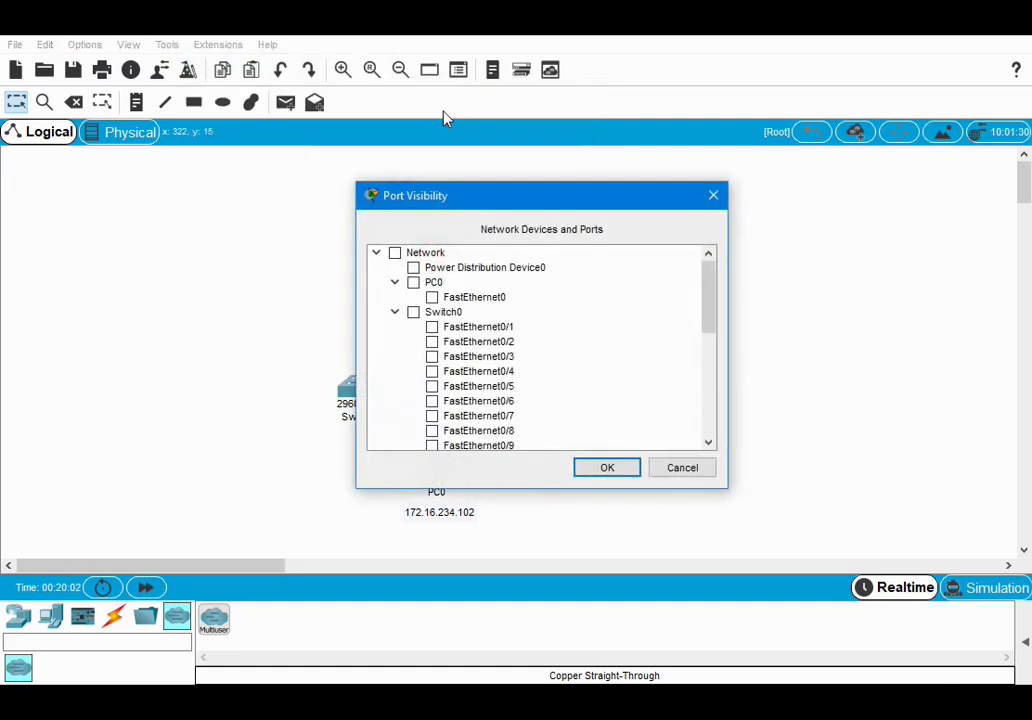
pyautogui.click(432, 327)
pyautogui.click(432, 341)
pyautogui.click(432, 356)
pyautogui.click(432, 371)
pyautogui.click(432, 386)
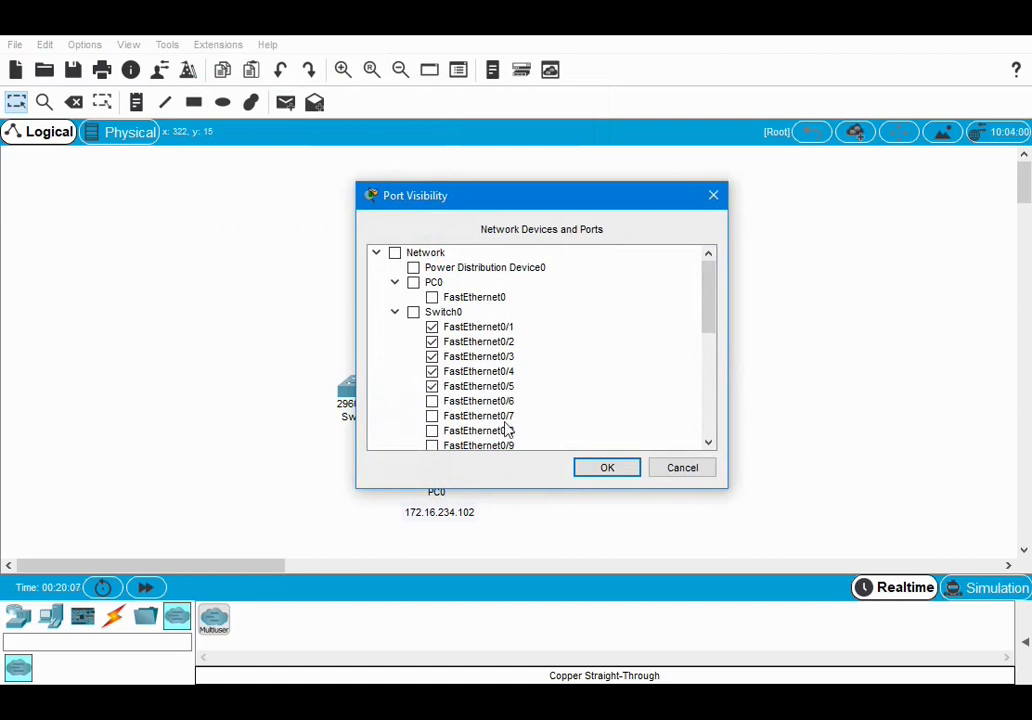
pyautogui.click(610, 471)
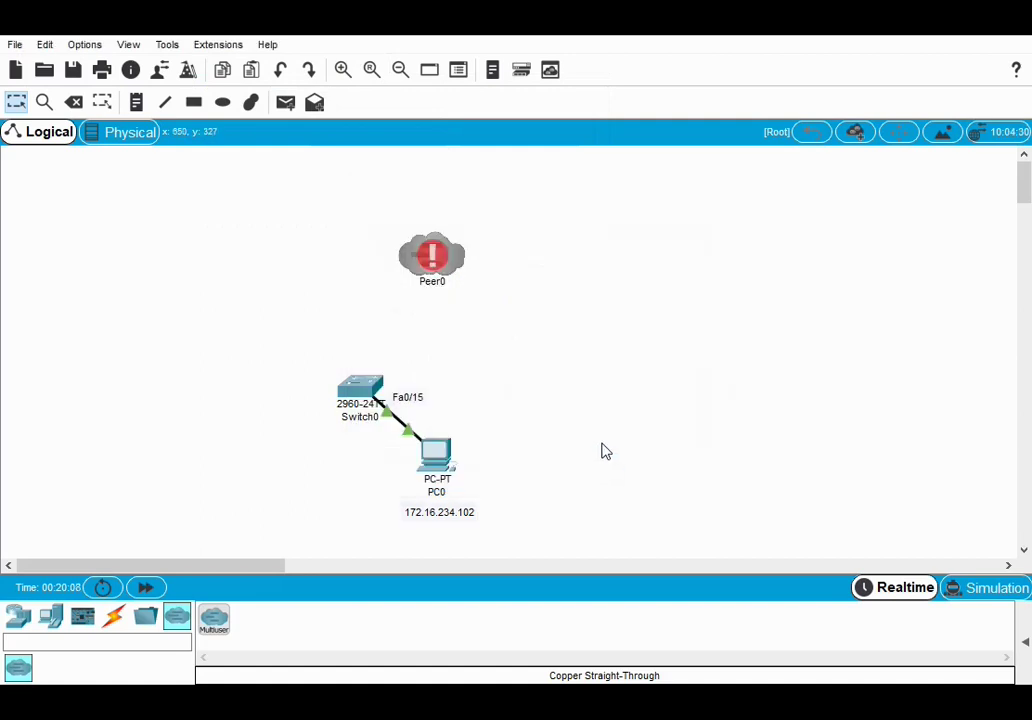
# Step: Re-enter Peer0's connection password and reconnect it to the Laptop network
pyautogui.click(435, 261)
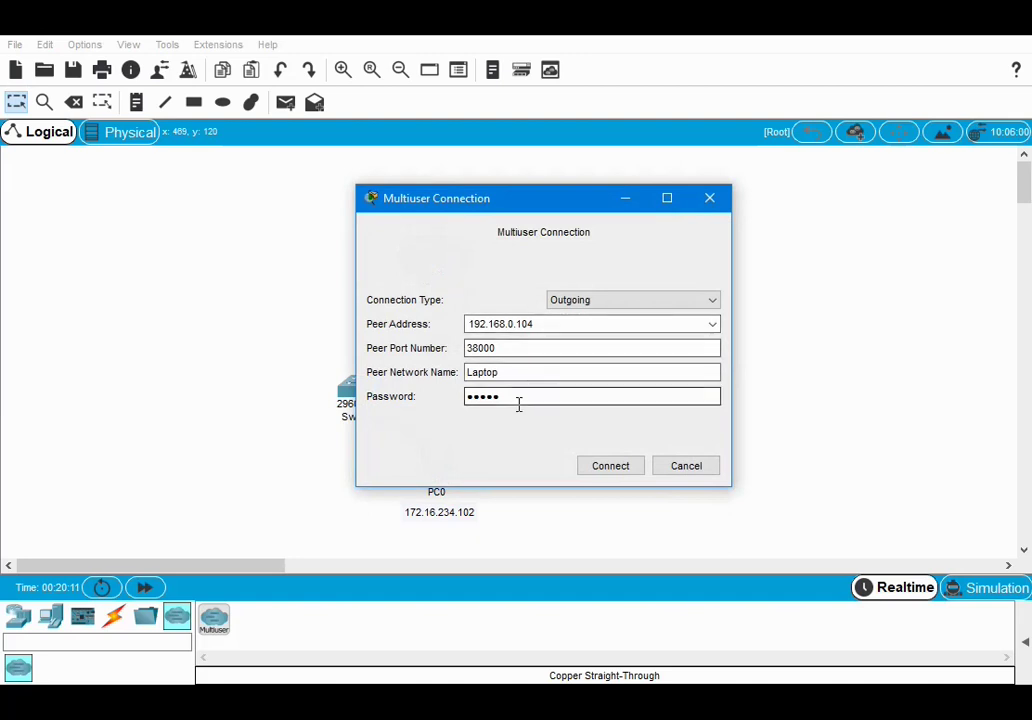
pyautogui.moveTo(518, 403); pyautogui.dragTo(443, 402)
pyautogui.write('cisco')
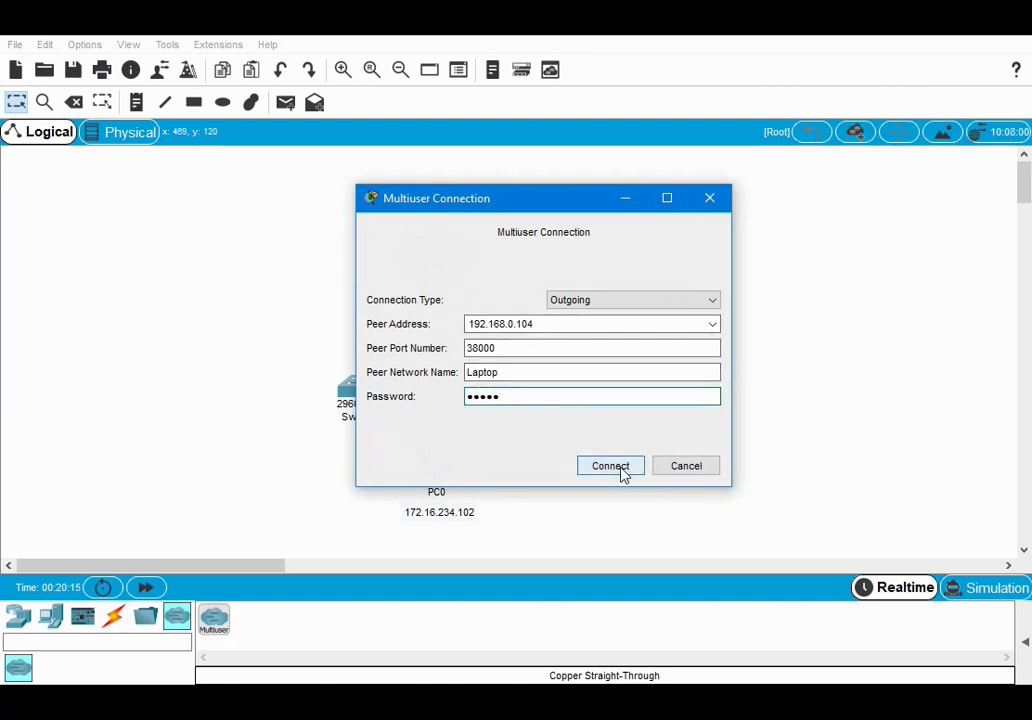
pyautogui.click(620, 469)
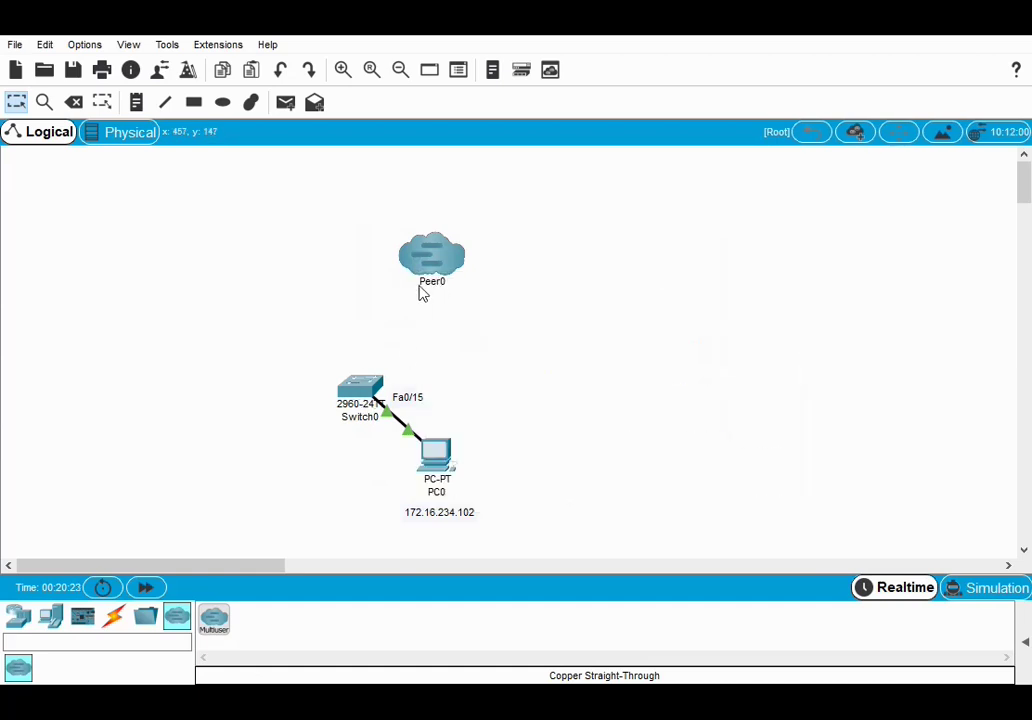
# Step: Cable Switch0's FastEthernet0/1 to Peer0 with copper cross-over, mapped to remote Switch1 FastEthernet0/1
pyautogui.click(115, 618)
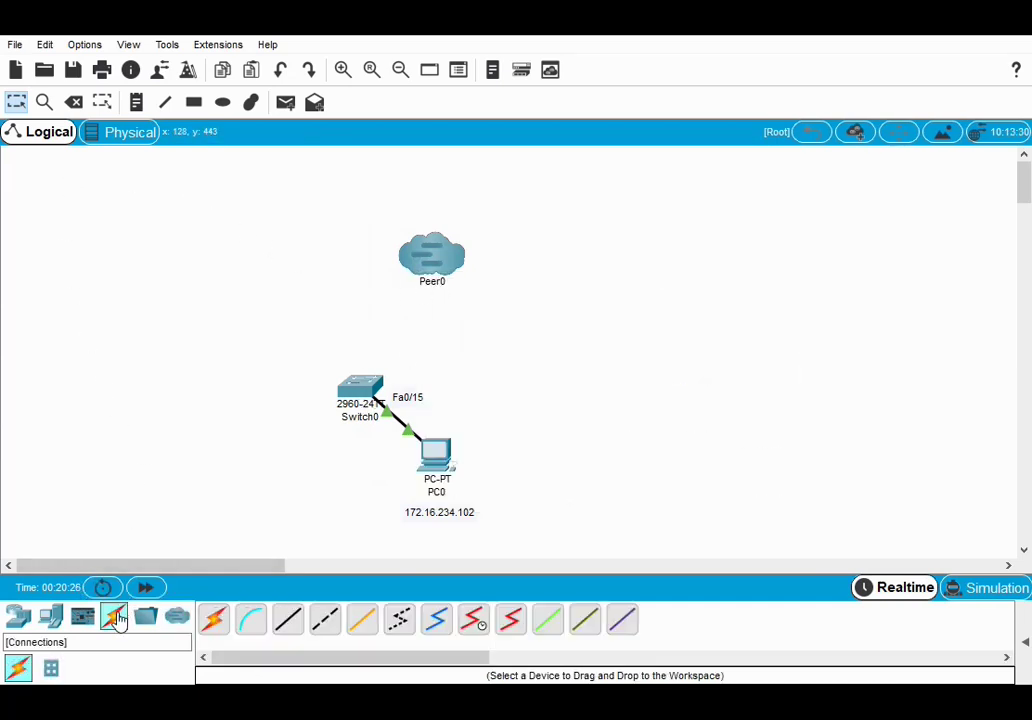
pyautogui.click(323, 624)
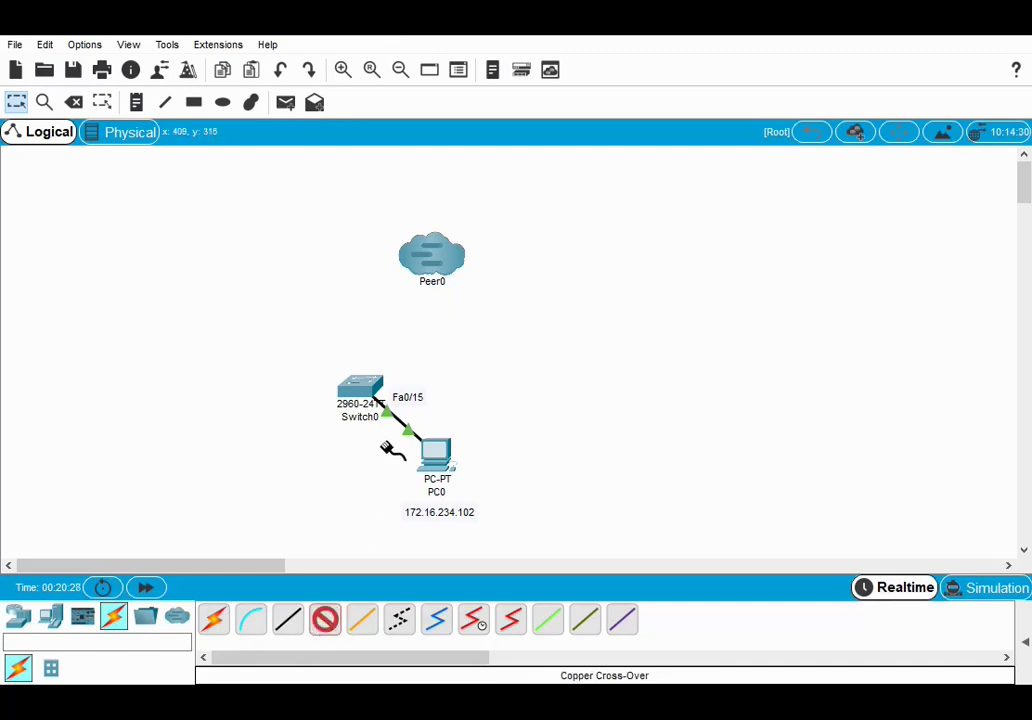
pyautogui.click(364, 386)
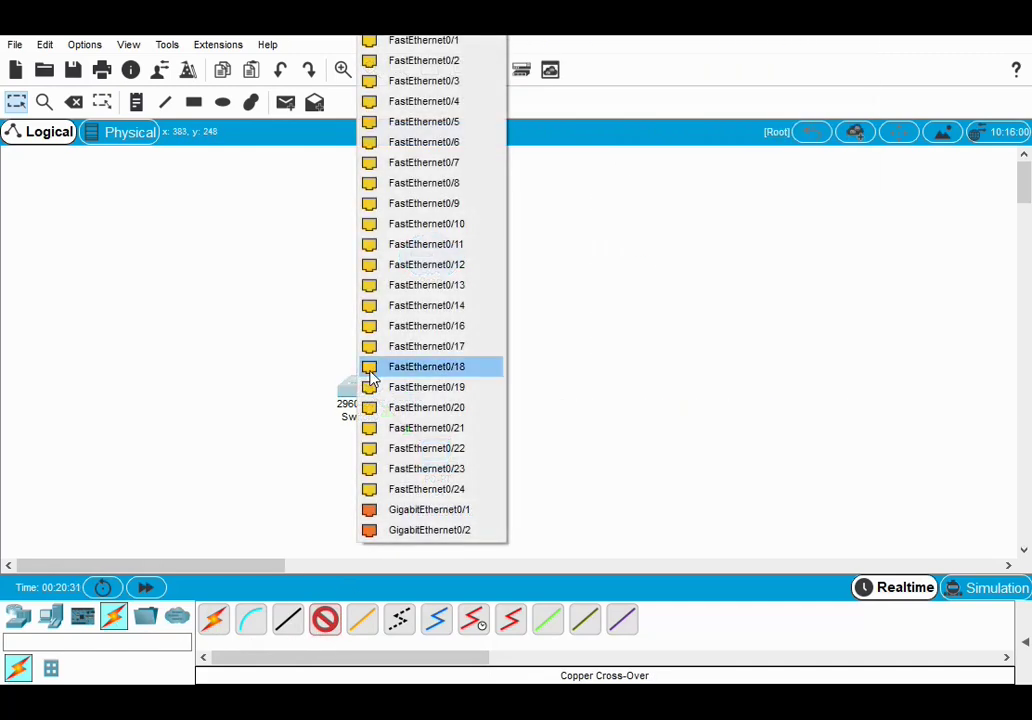
pyautogui.click(454, 42)
pyautogui.click(420, 266)
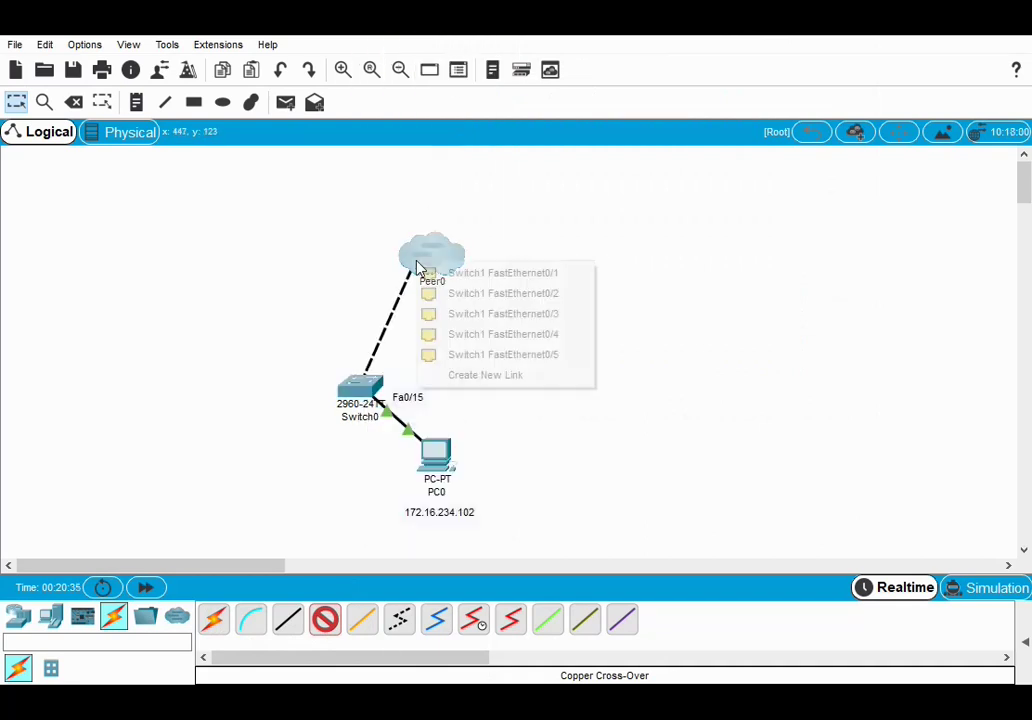
pyautogui.click(470, 281)
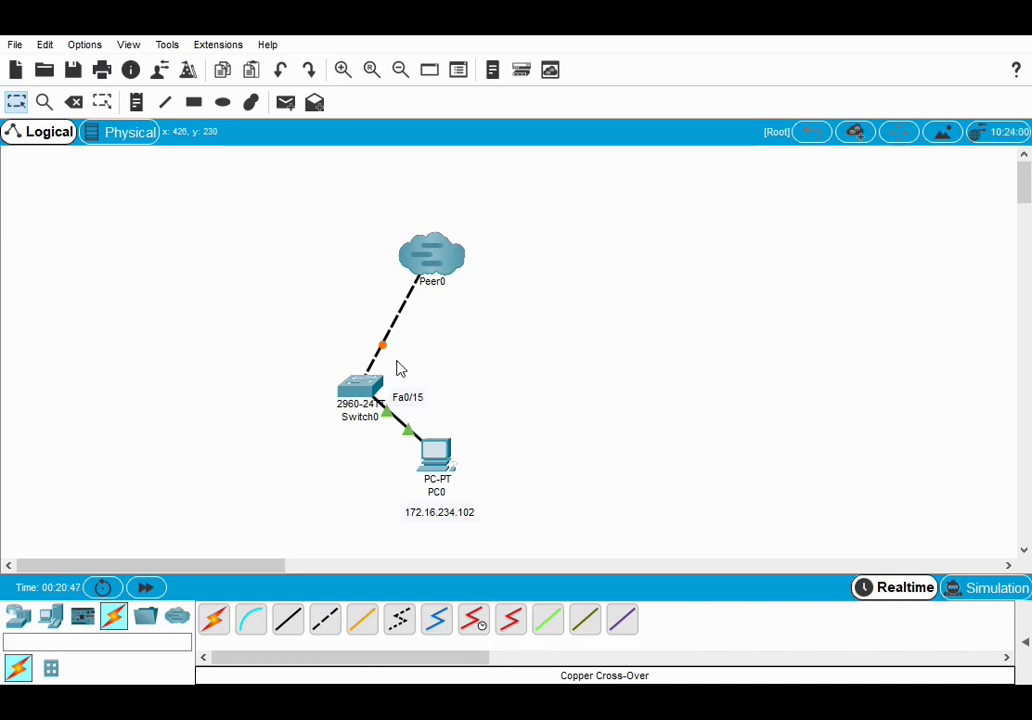
# Step: Check PC0's IP settings, then ping 172.16.234.101 from its command prompt, getting 4/4 replies
pyautogui.click(436, 462)
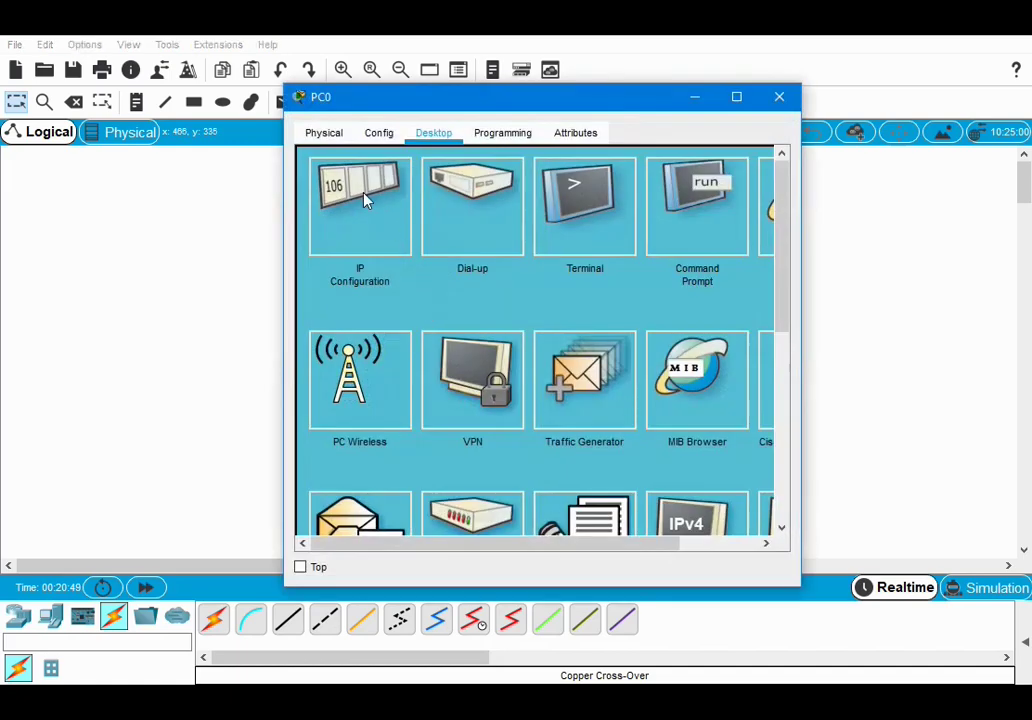
pyautogui.click(362, 198)
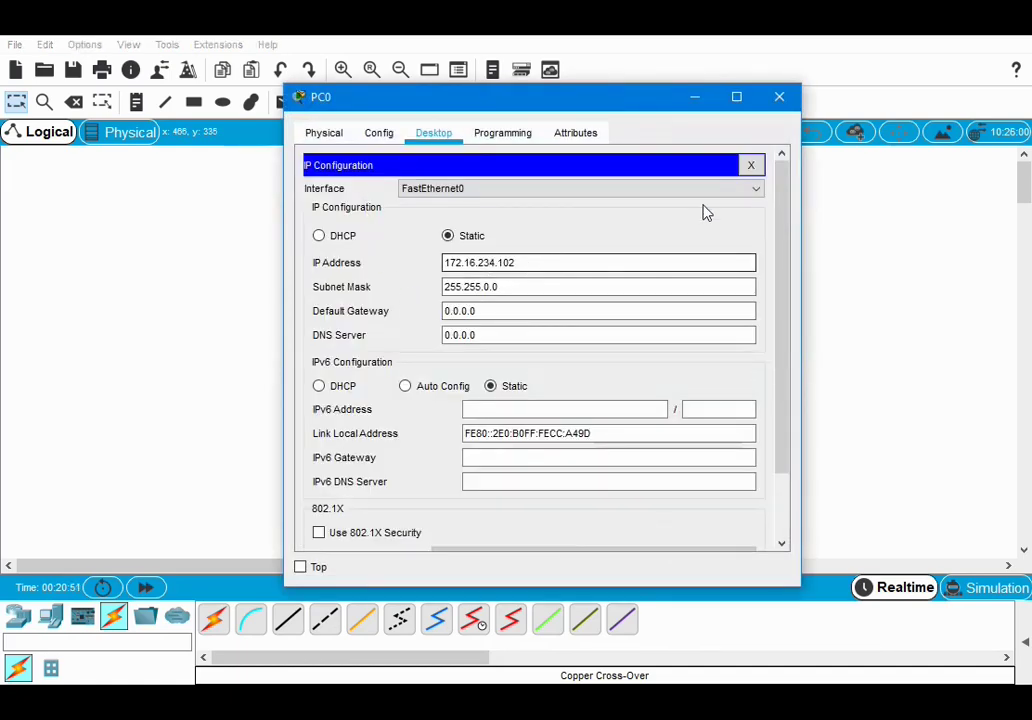
pyautogui.click(751, 166)
pyautogui.moveTo(657, 100); pyautogui.dragTo(783, 92)
pyautogui.click(906, 202)
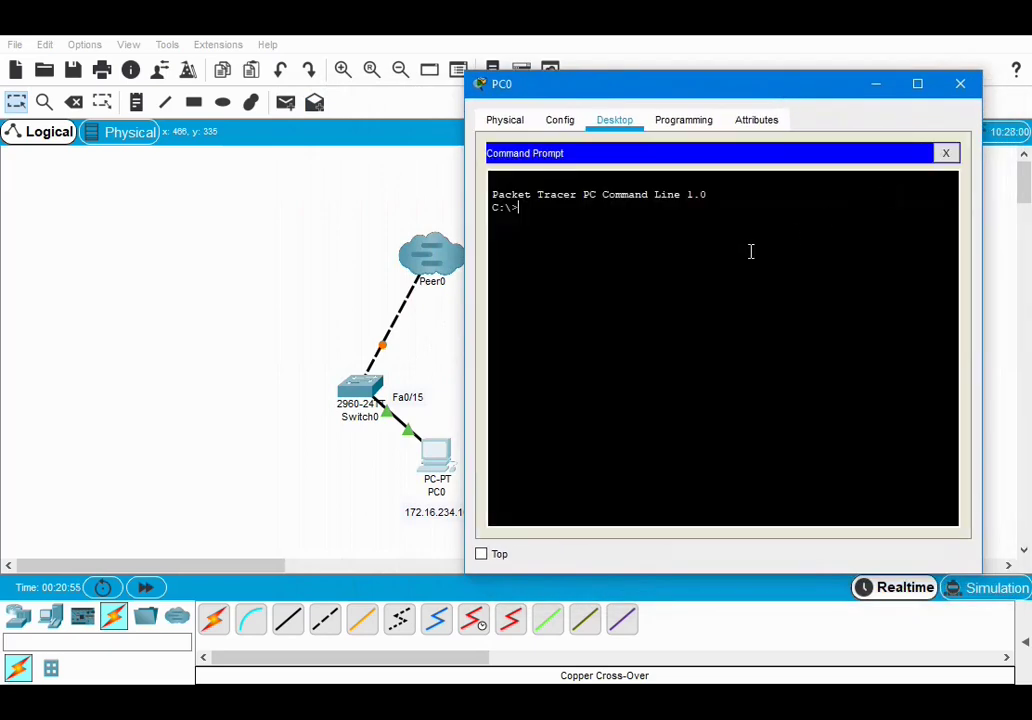
pyautogui.write('ping 172.16.234.101')
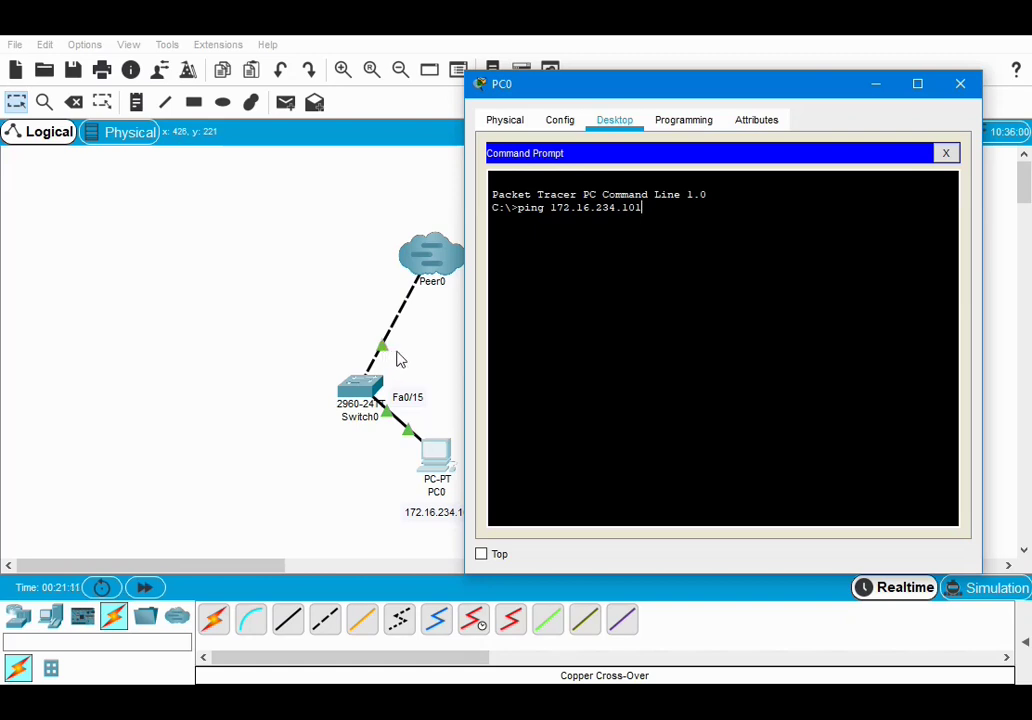
pyautogui.press('Return')
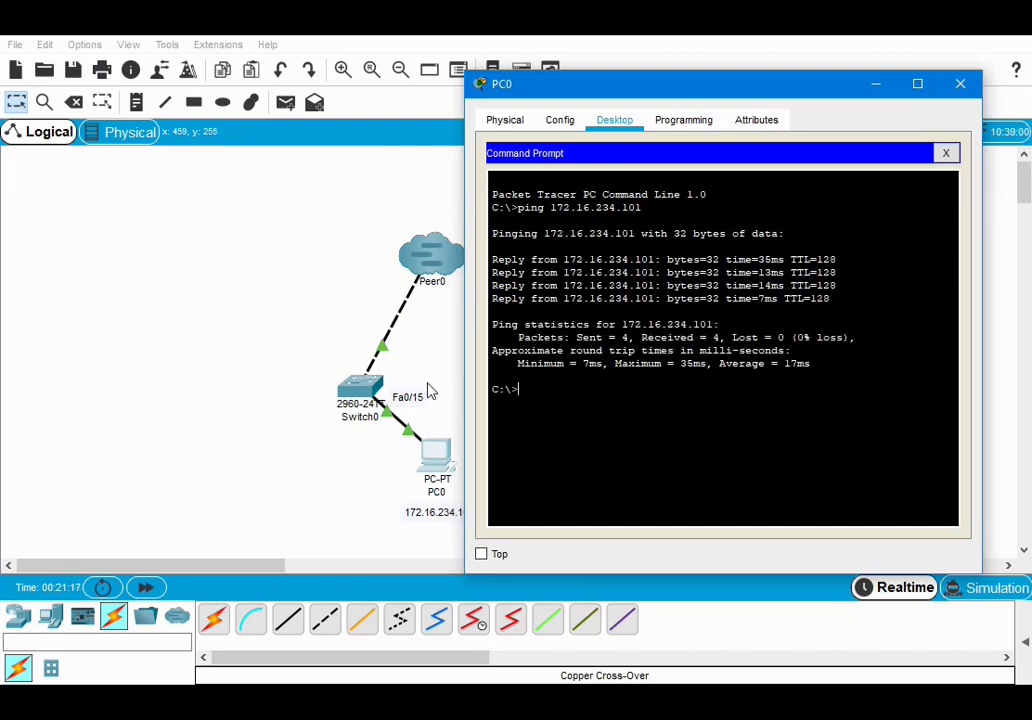
# Step: Close PC0's window and disconnect Peer0's multiuser connection
pyautogui.click(960, 84)
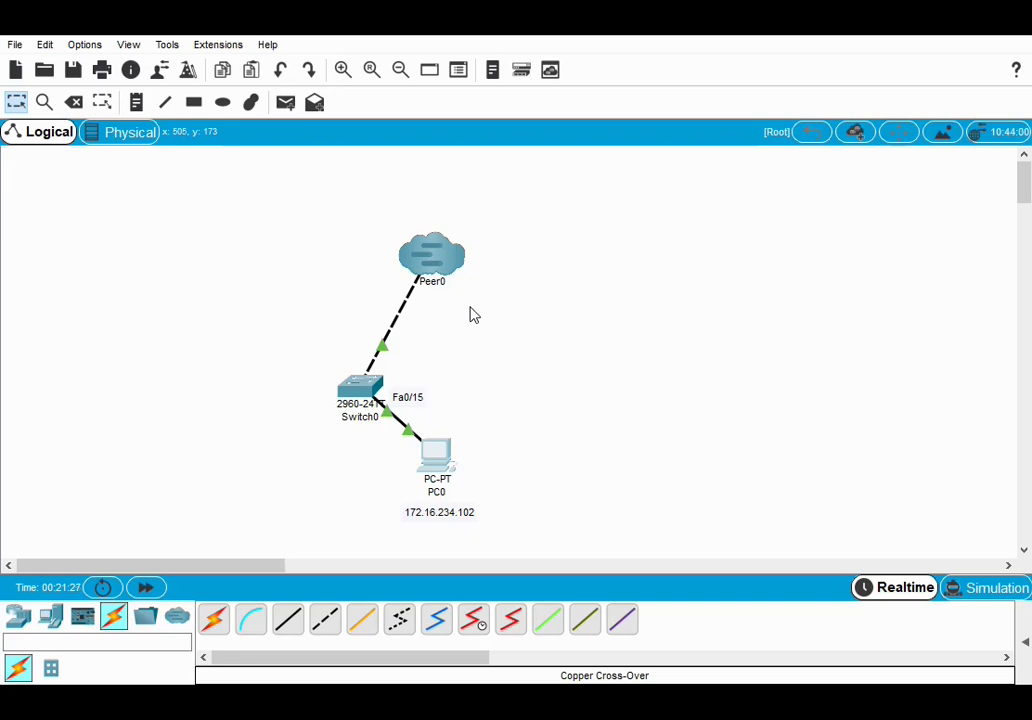
pyautogui.click(446, 268)
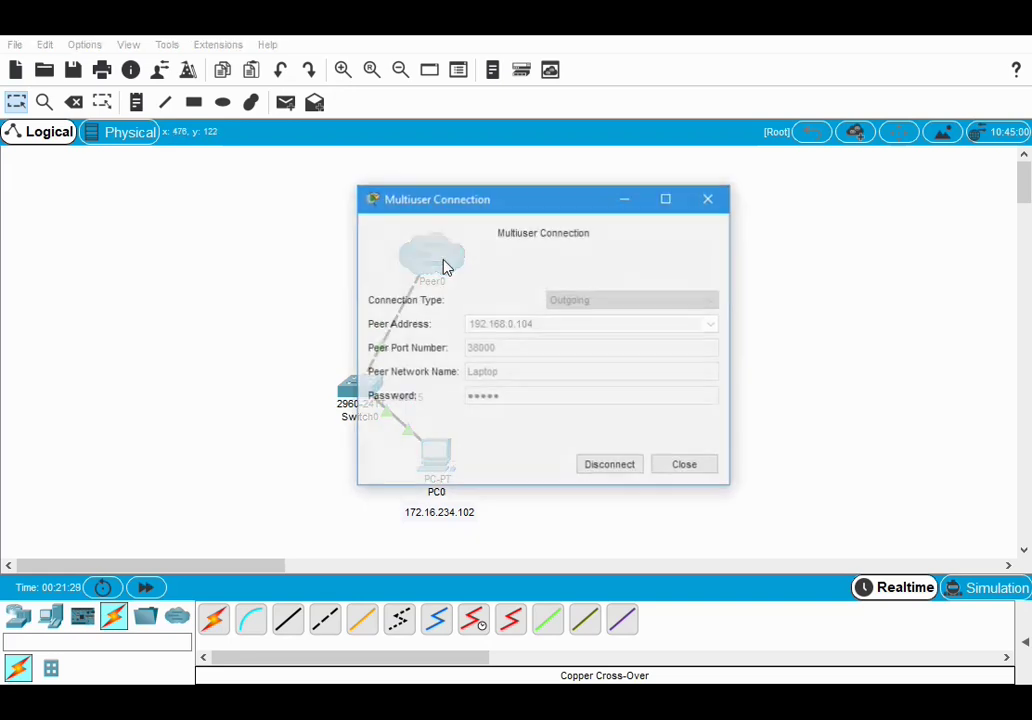
pyautogui.click(606, 468)
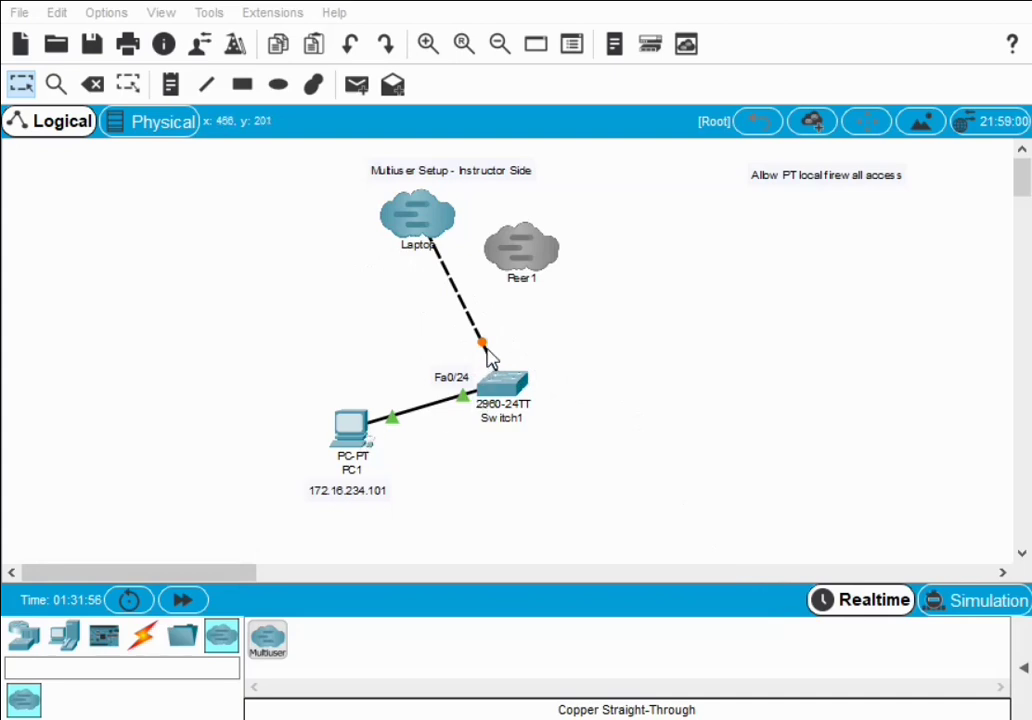
# Step: Ping 172.16.234.102 from PC1's command prompt, then close the prompt and PC1's window
pyautogui.click(350, 430)
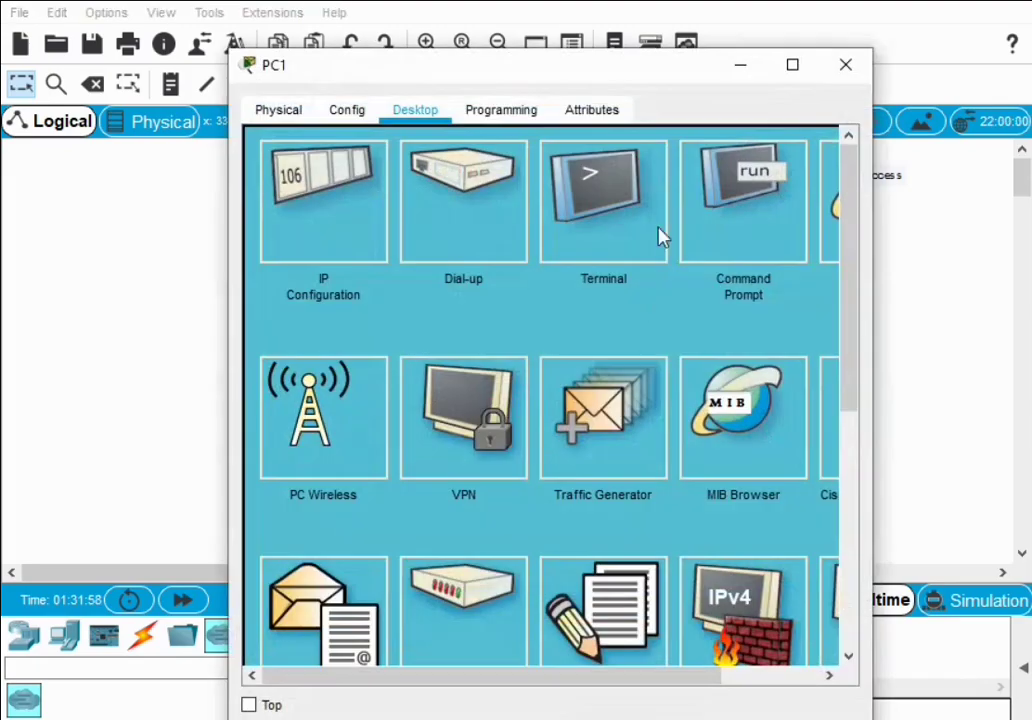
pyautogui.moveTo(577, 90); pyautogui.dragTo(749, 18)
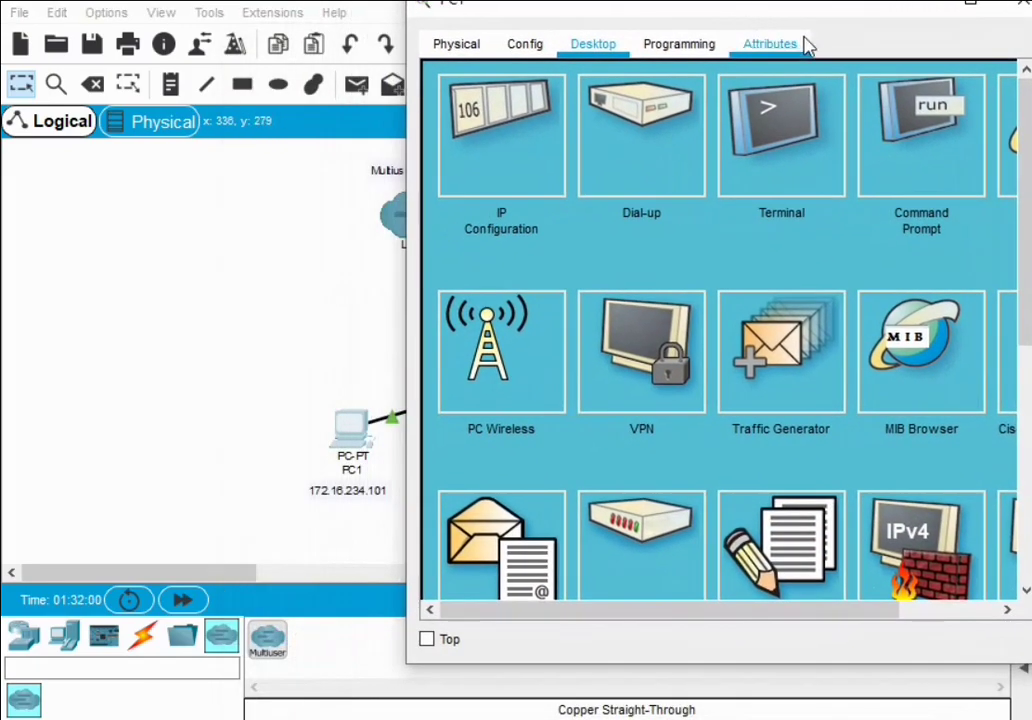
pyautogui.click(924, 147)
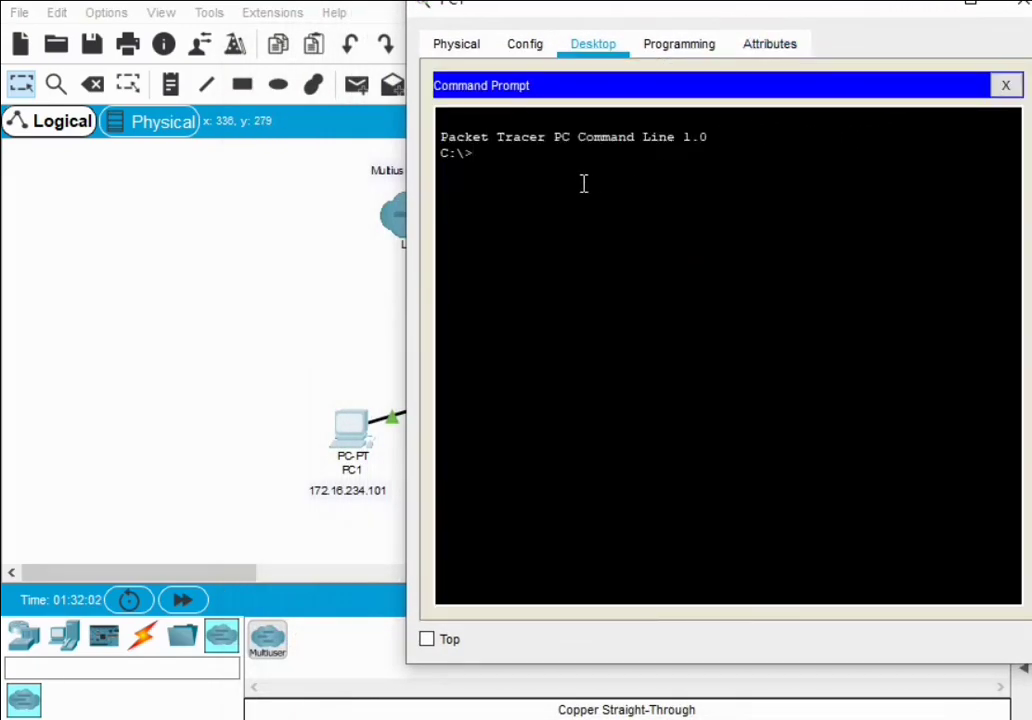
pyautogui.write('ping 18')
pyautogui.write('2.16.234.102')
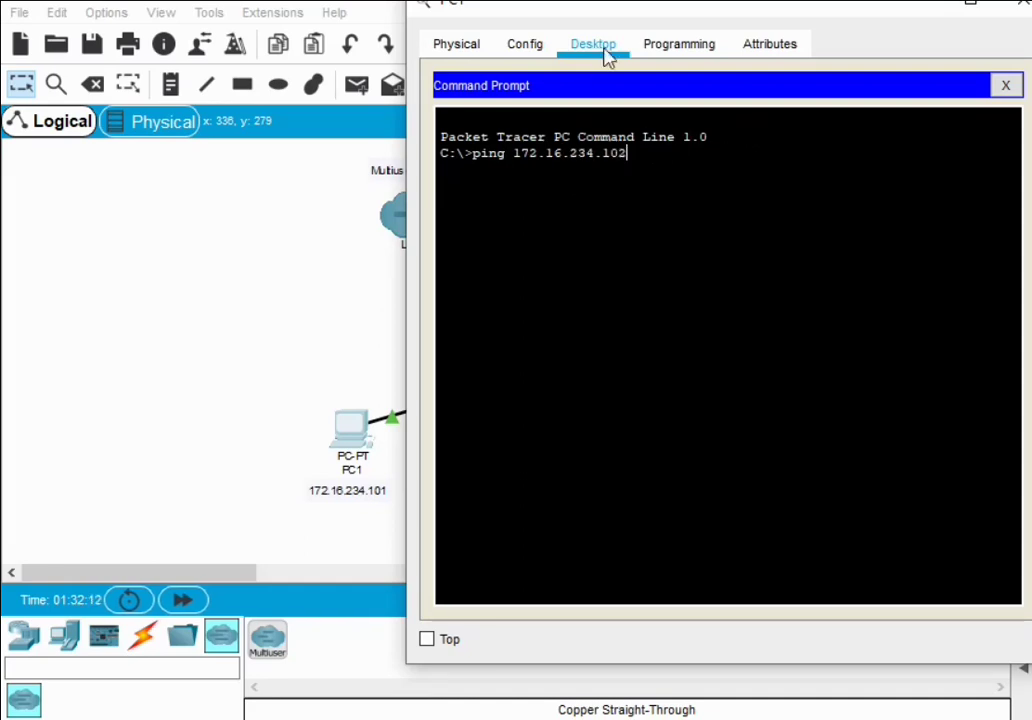
pyautogui.moveTo(660, 24); pyautogui.dragTo(518, 52)
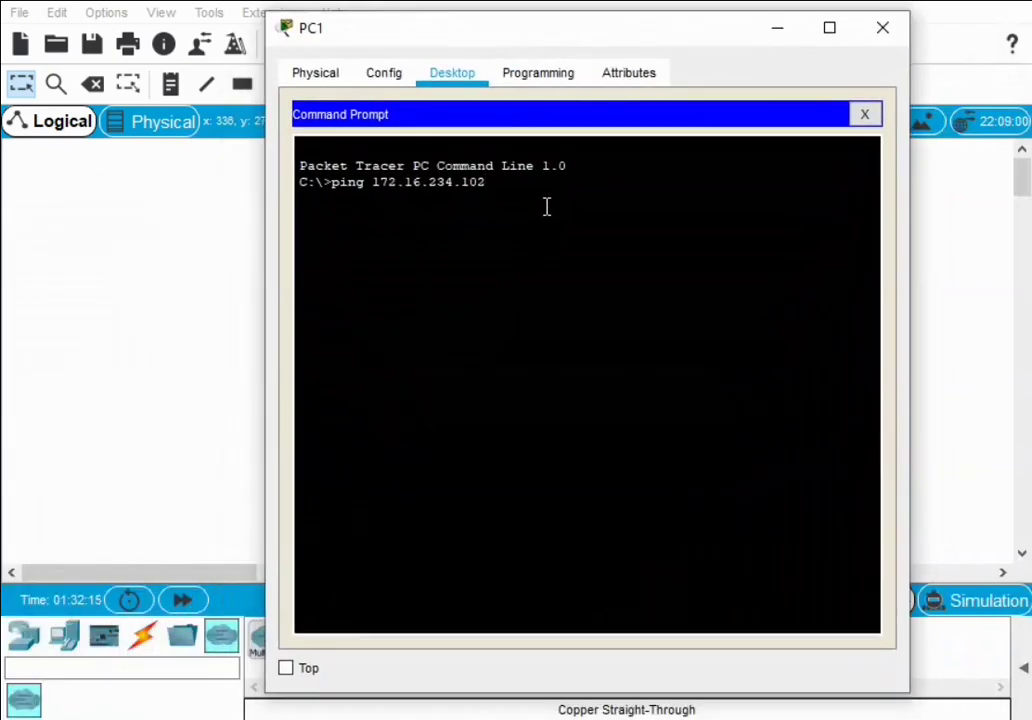
pyautogui.press('Return')
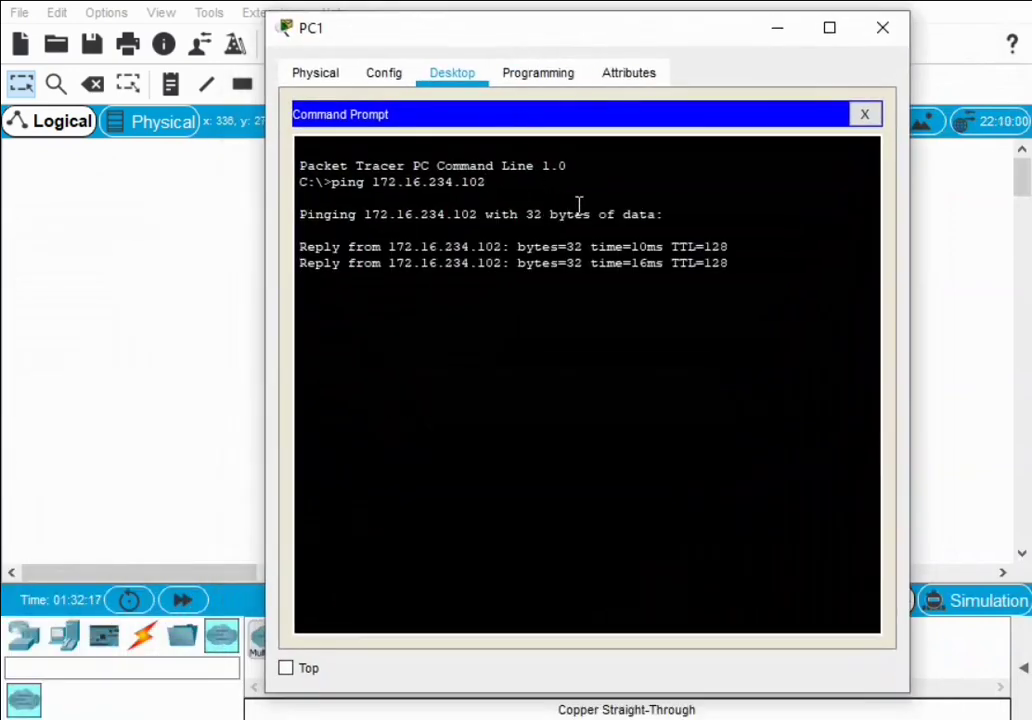
pyautogui.click(865, 114)
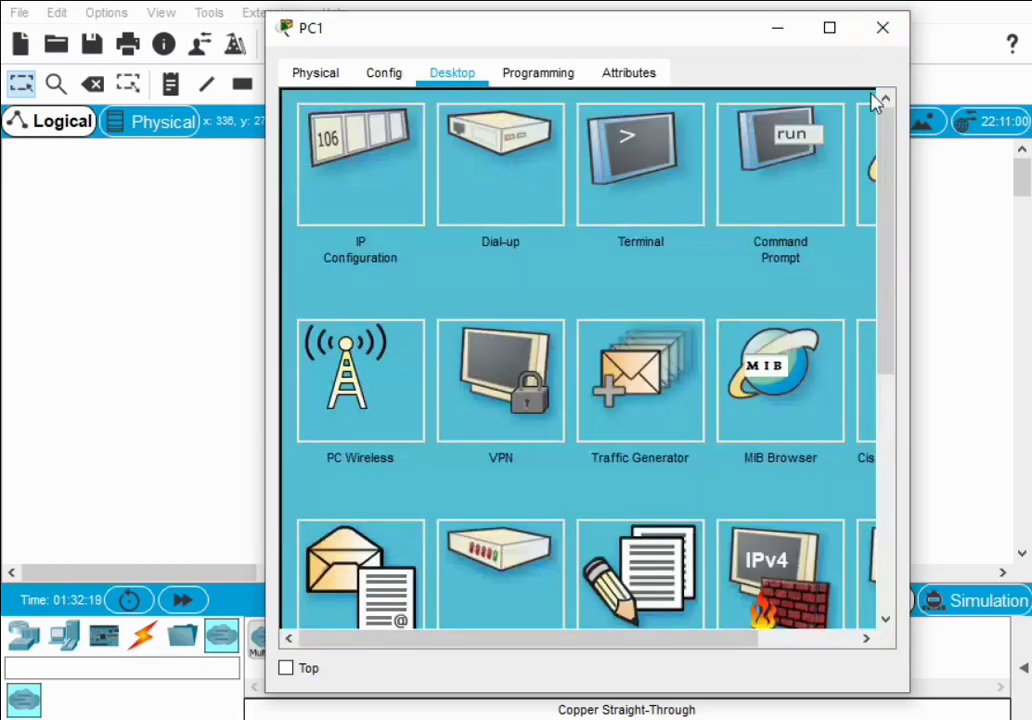
pyautogui.click(886, 32)
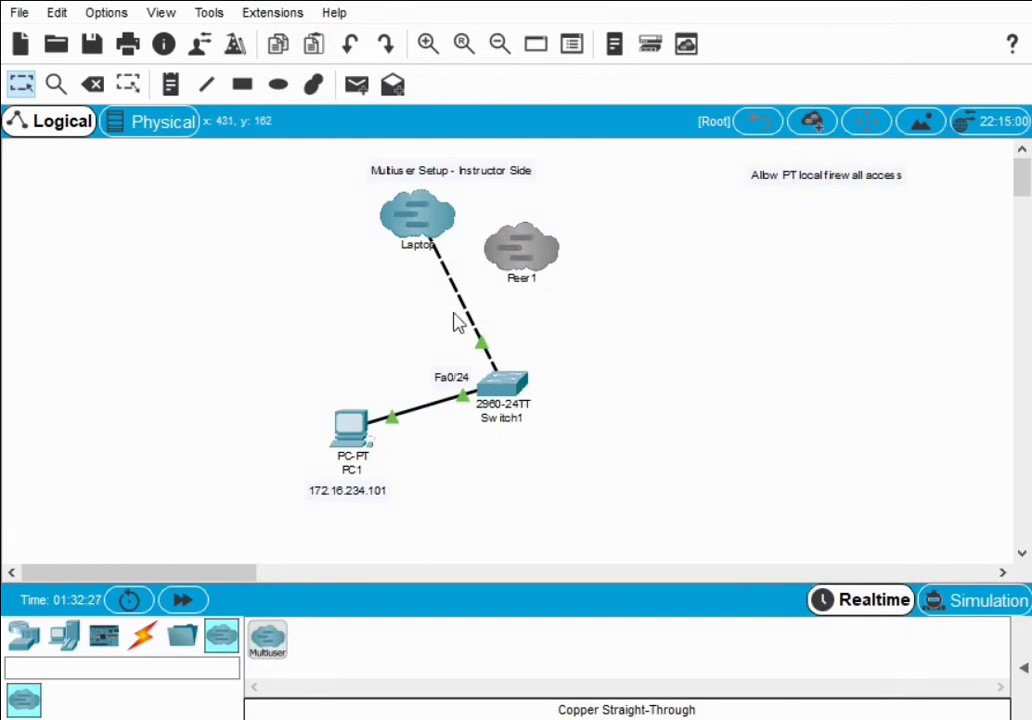
# Step: Place Server0 to the right of Switch1 and review its HTTP service settings
pyautogui.moveTo(501, 391)
pyautogui.click(64, 638)
pyautogui.moveTo(370, 660); pyautogui.dragTo(654, 362)
pyautogui.click(654, 362)
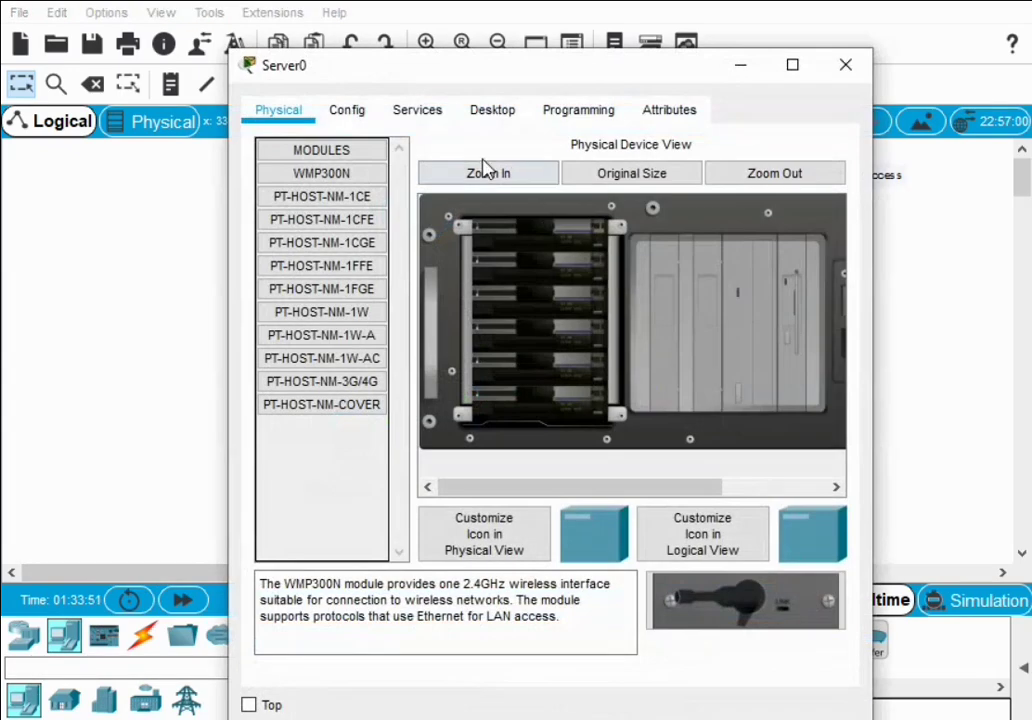
pyautogui.click(410, 118)
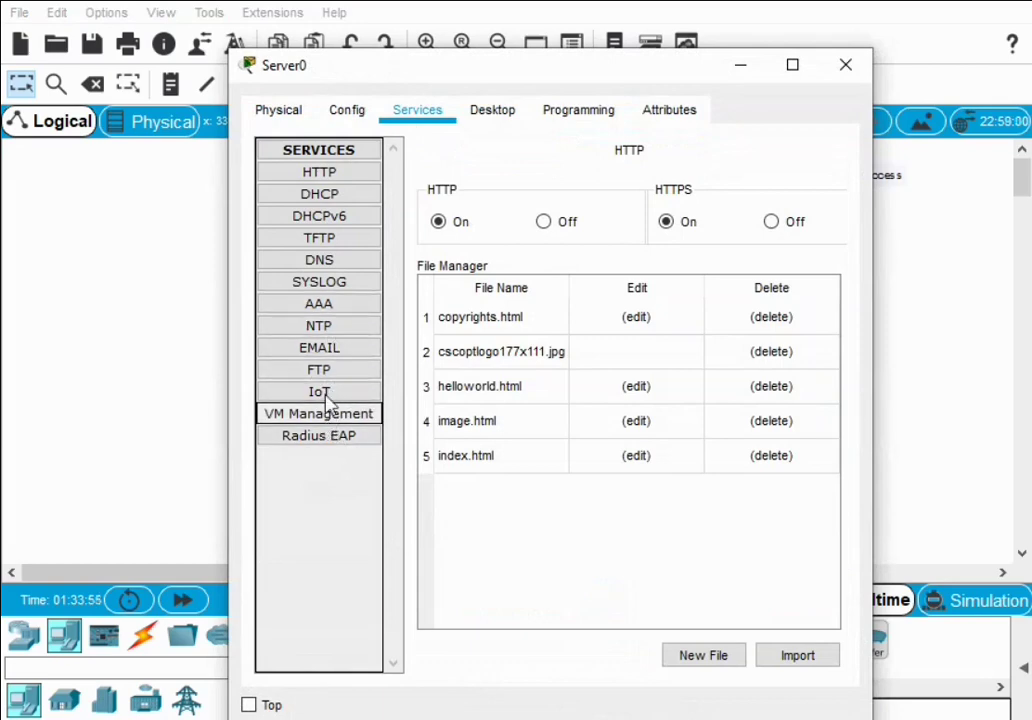
pyautogui.click(330, 182)
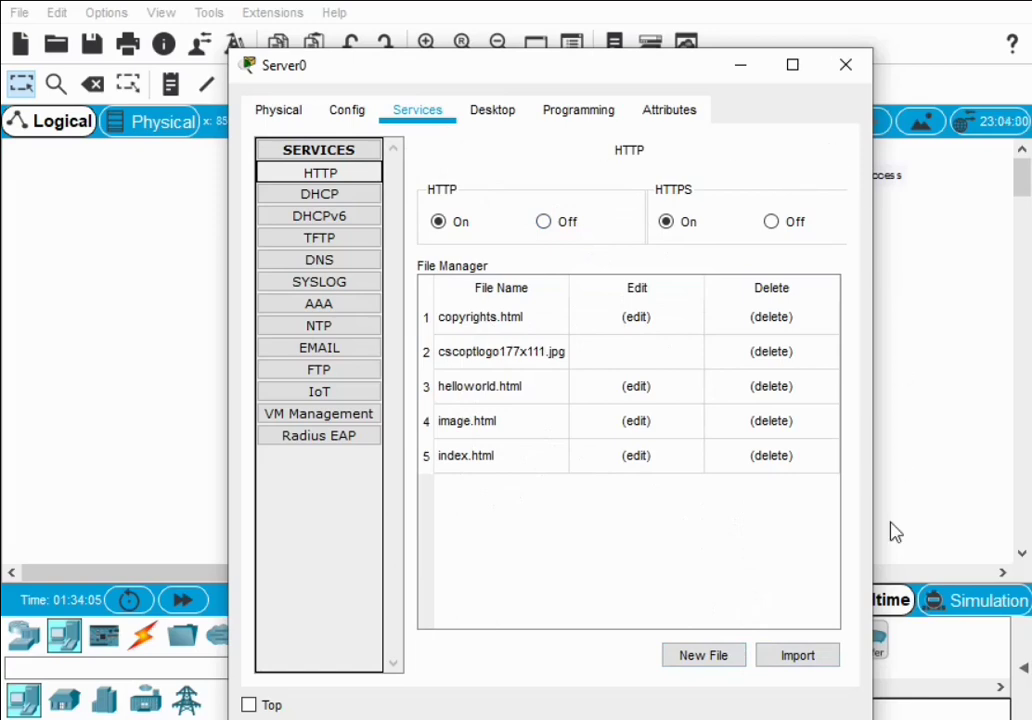
pyautogui.click(845, 65)
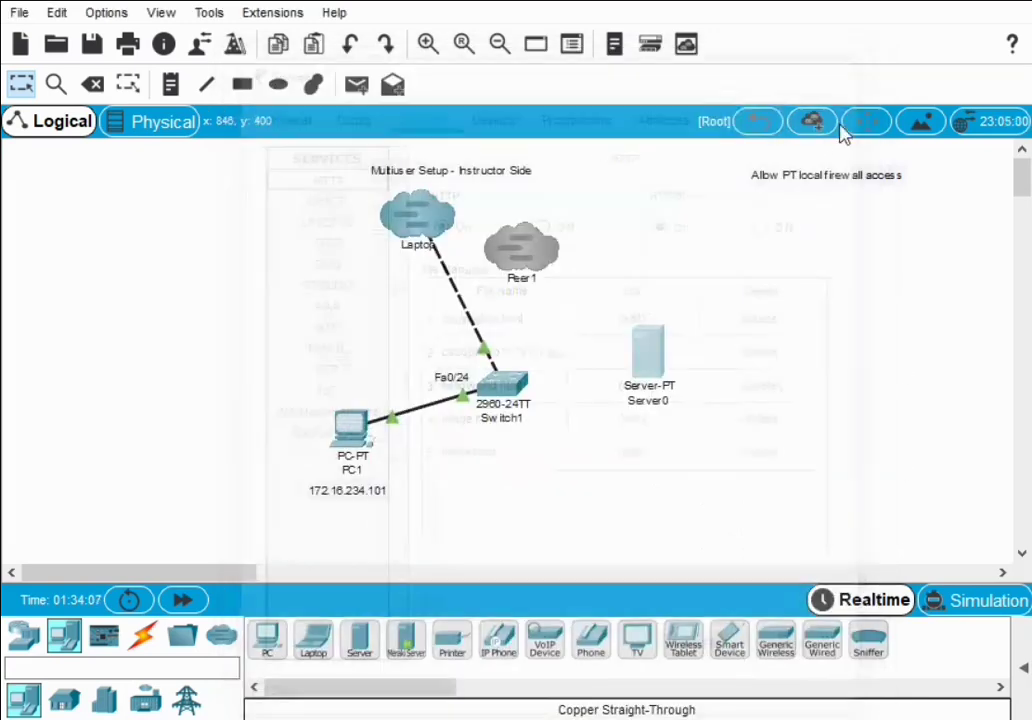